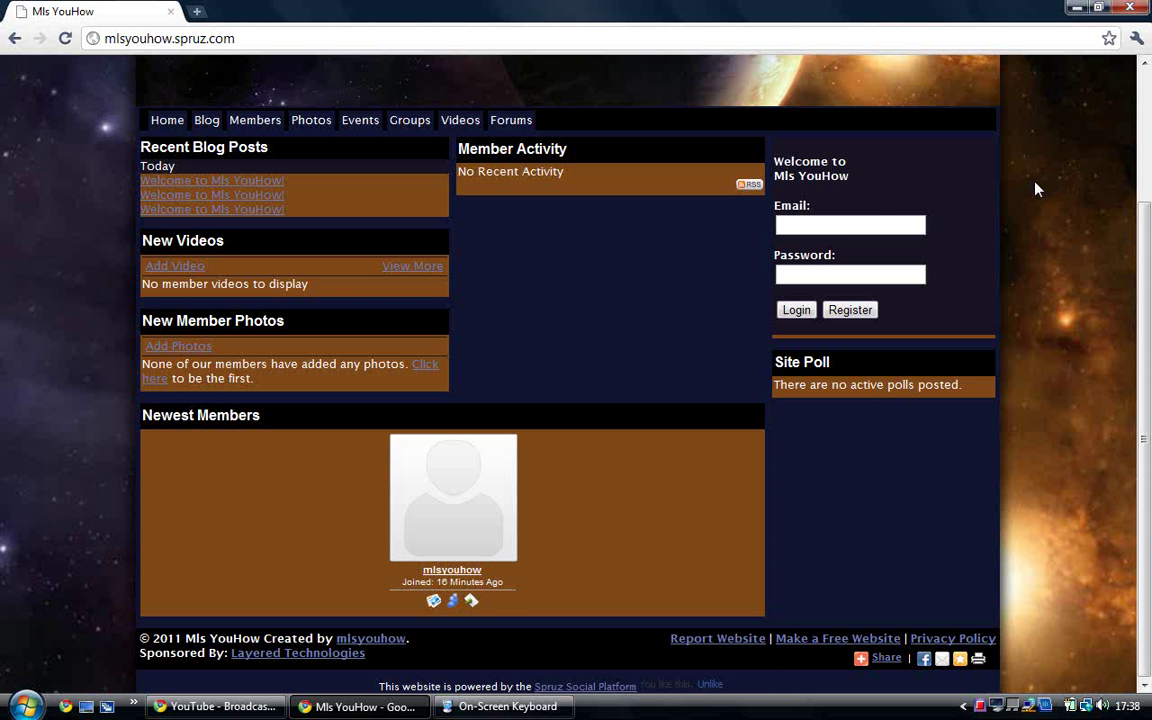
# Load spruz.com in a new Chrome tab beside the Mls YouHow site.
pyautogui.scroll(3, 1035, 188)
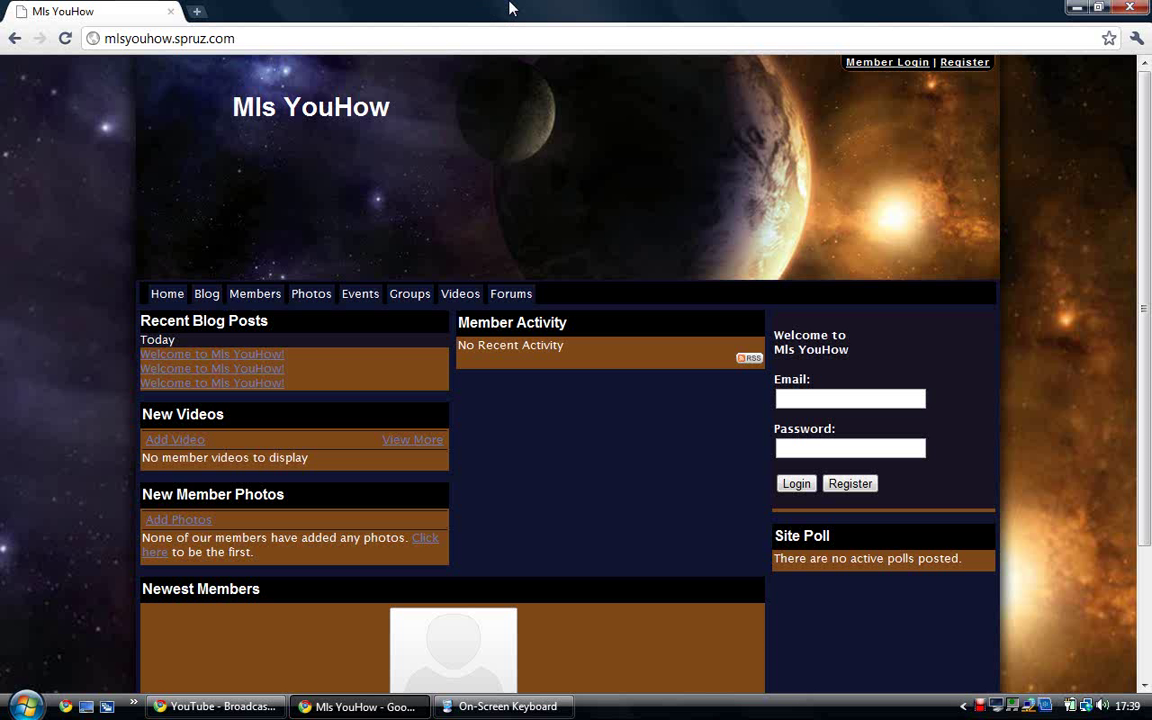
pyautogui.click(198, 12)
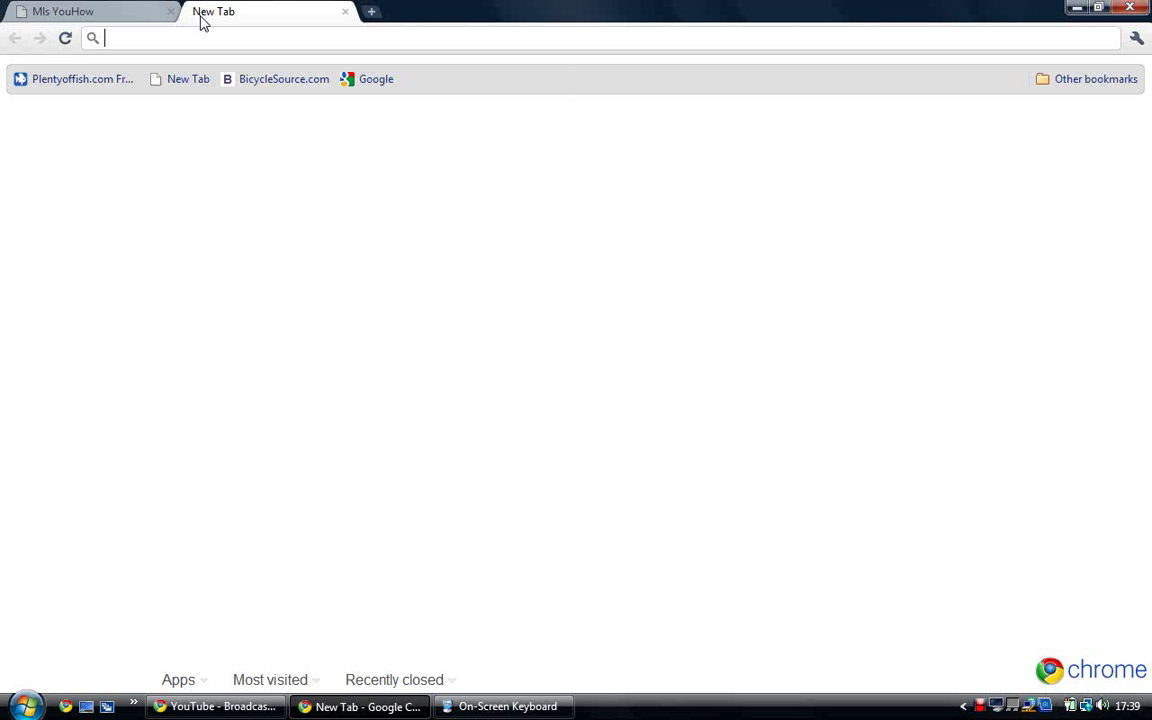
pyautogui.write('spruz.com')
pyautogui.press('Return')
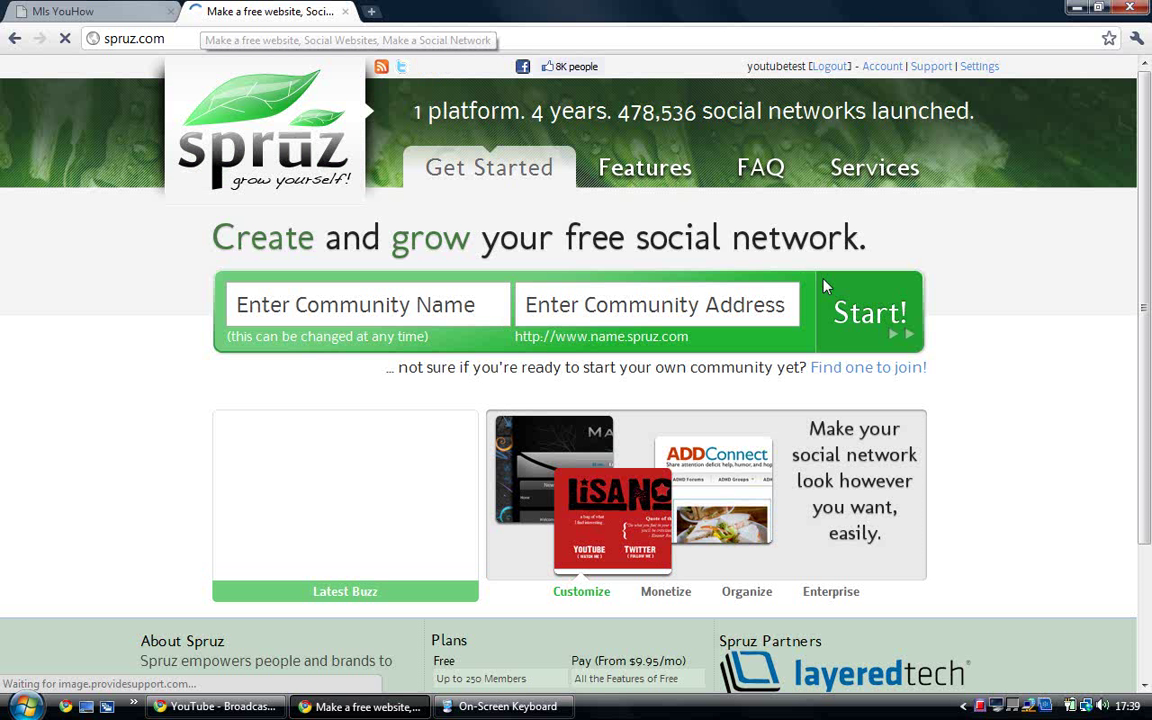
pyautogui.click(343, 305)
pyautogui.write('y')
pyautogui.click(358, 337)
pyautogui.click(557, 315)
pyautogui.write('y')
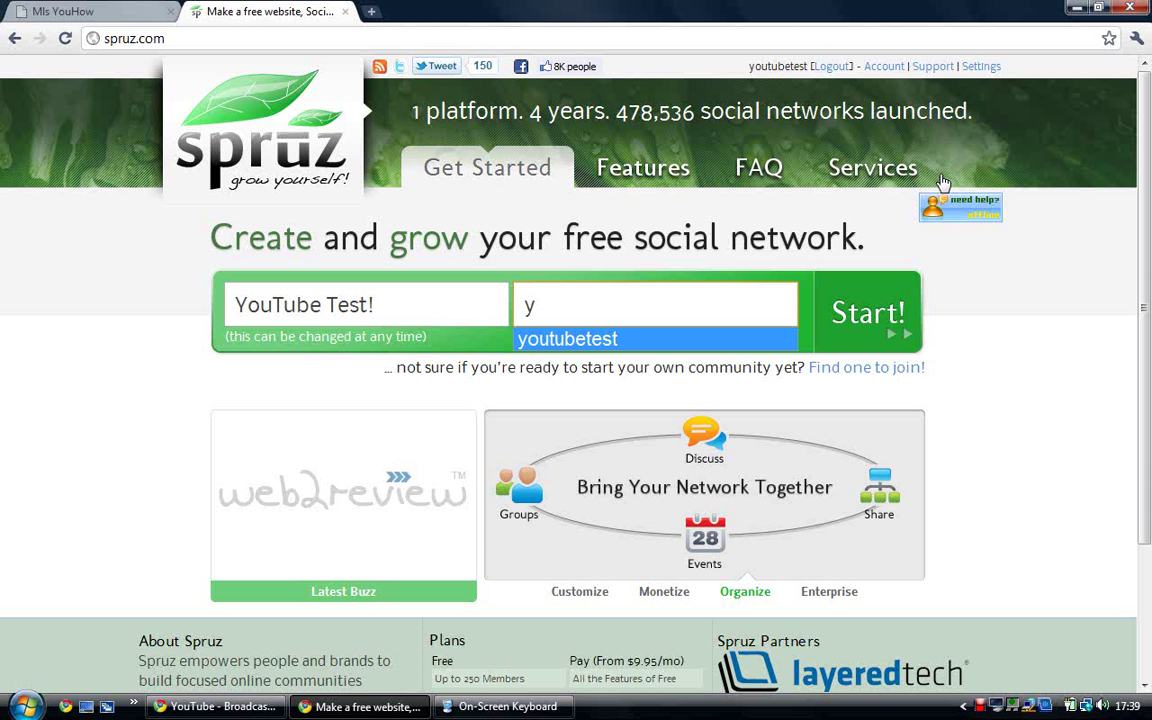
pyautogui.click(967, 340)
pyautogui.click(708, 292)
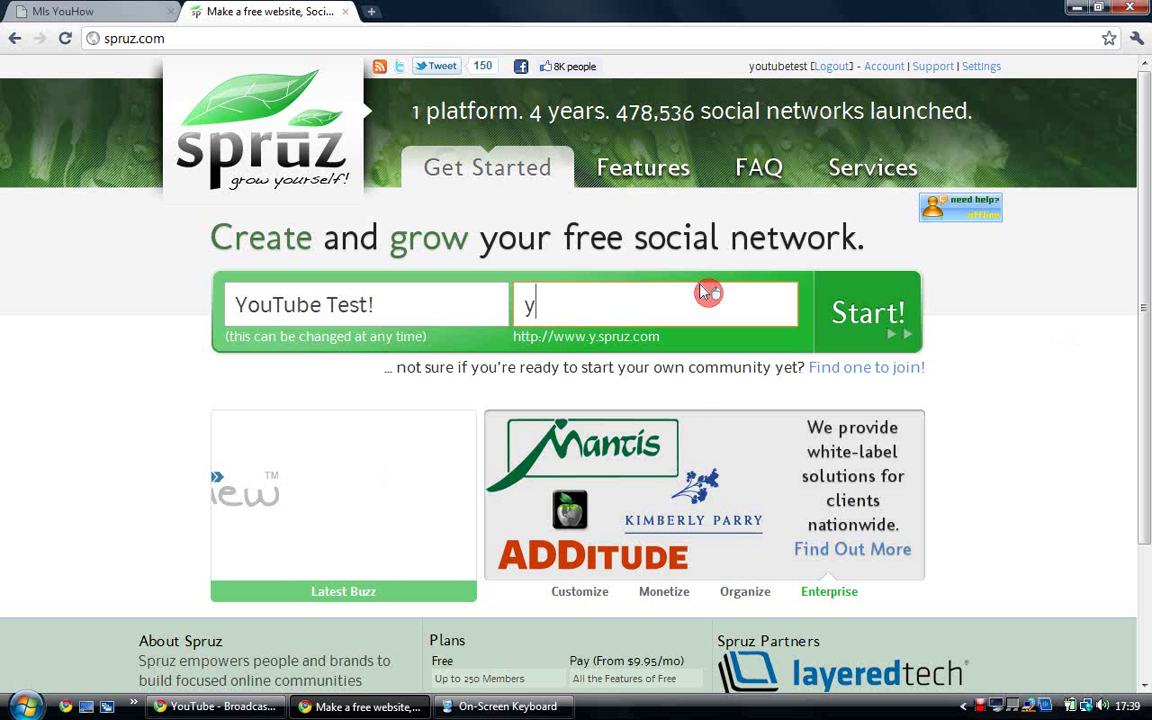
pyautogui.press('BackSpace')
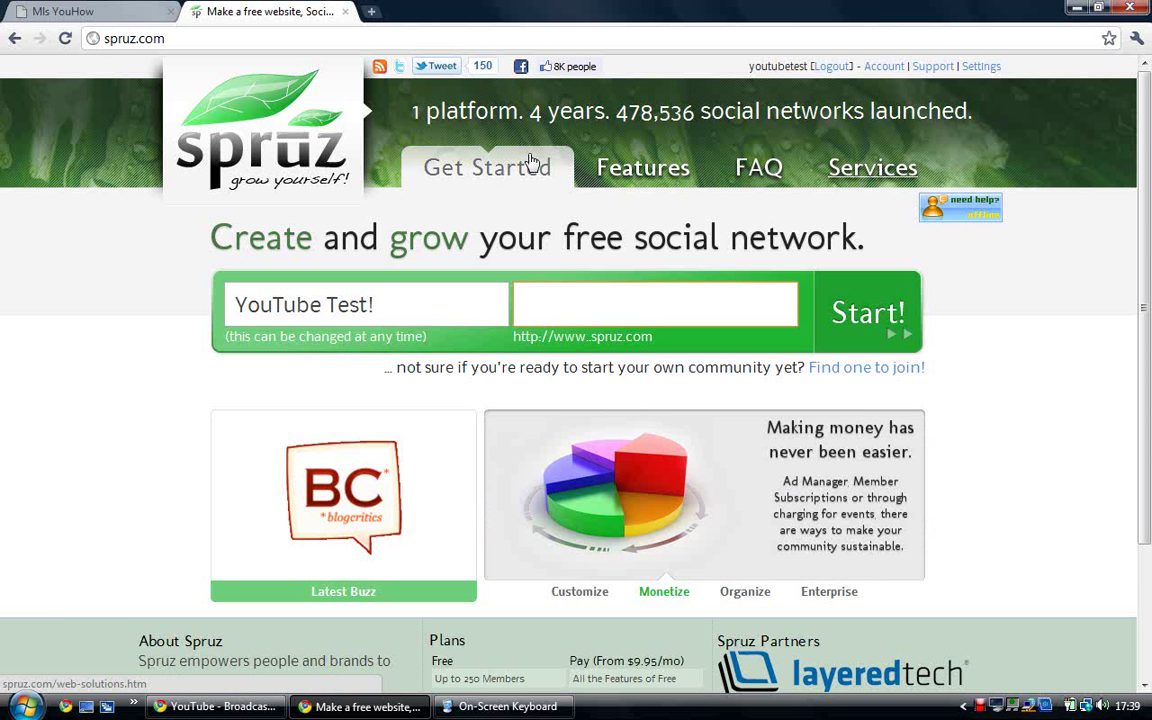
pyautogui.click(445, 290)
pyautogui.press('BackSpace')
pyautogui.press('BackSpace')
pyautogui.press('BackSpace')
pyautogui.press('BackSpace')
pyautogui.press('BackSpace')
pyautogui.press('BackSpace')
pyautogui.press('BackSpace')
pyautogui.press('BackSpace')
pyautogui.press('BackSpace')
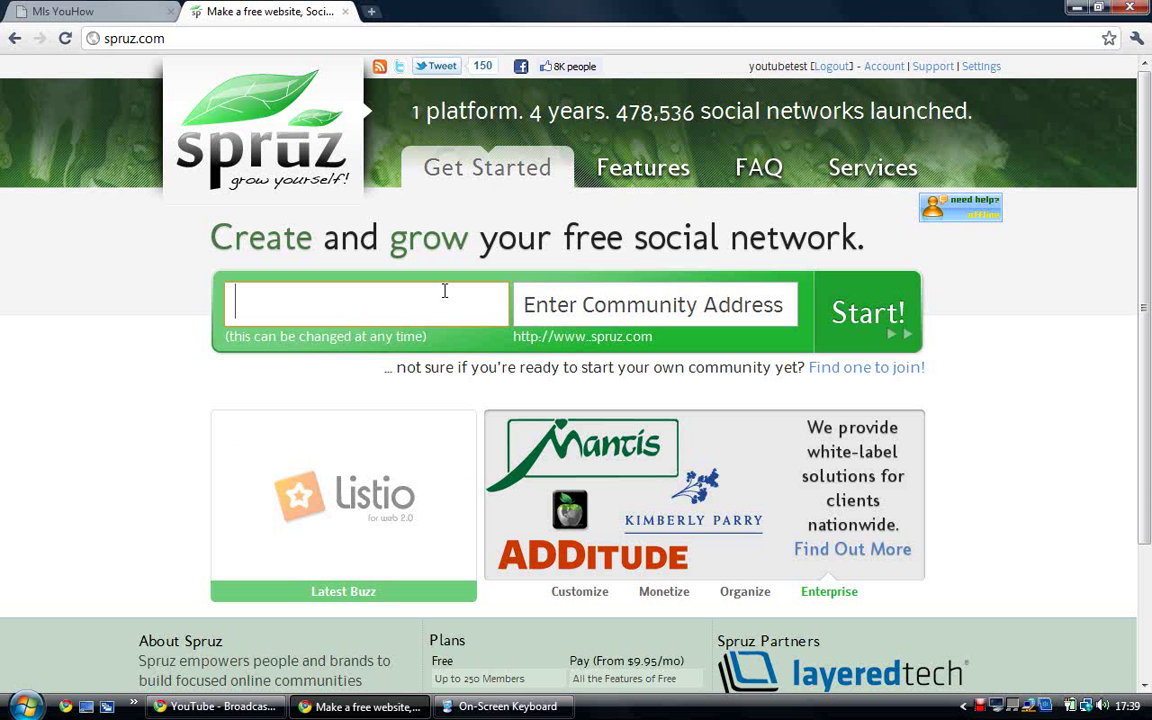
# Enter 'YouTube Mls' as the community name, fixing typos, and 'youtubemls' as its address.
pyautogui.write('y')
pyautogui.press('BackSpace')
pyautogui.write('YouTube Tutr')
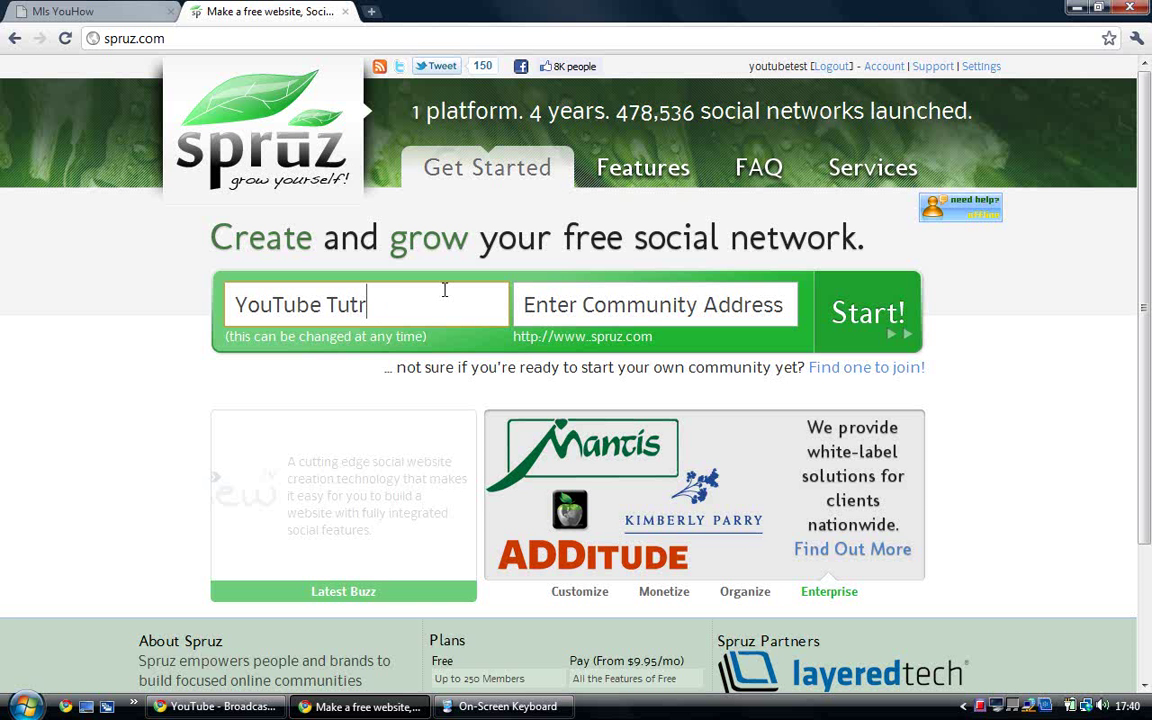
pyautogui.write('oil')
pyautogui.press('BackSpace')
pyautogui.press('BackSpace')
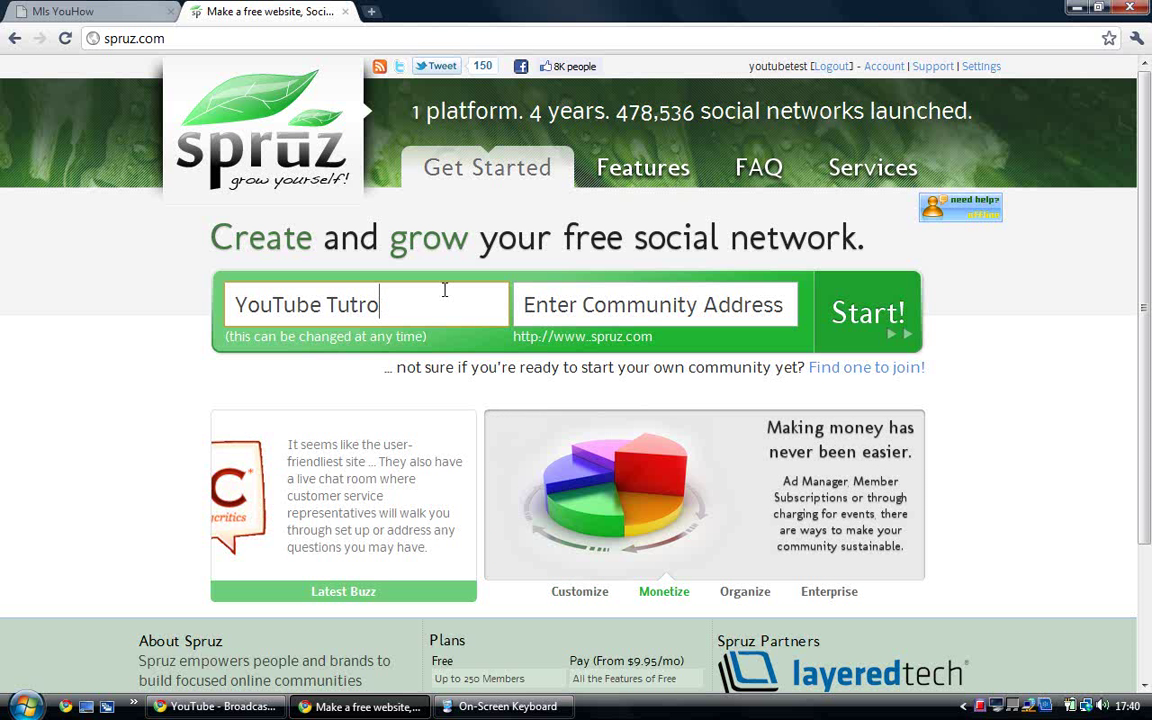
pyautogui.write('ill')
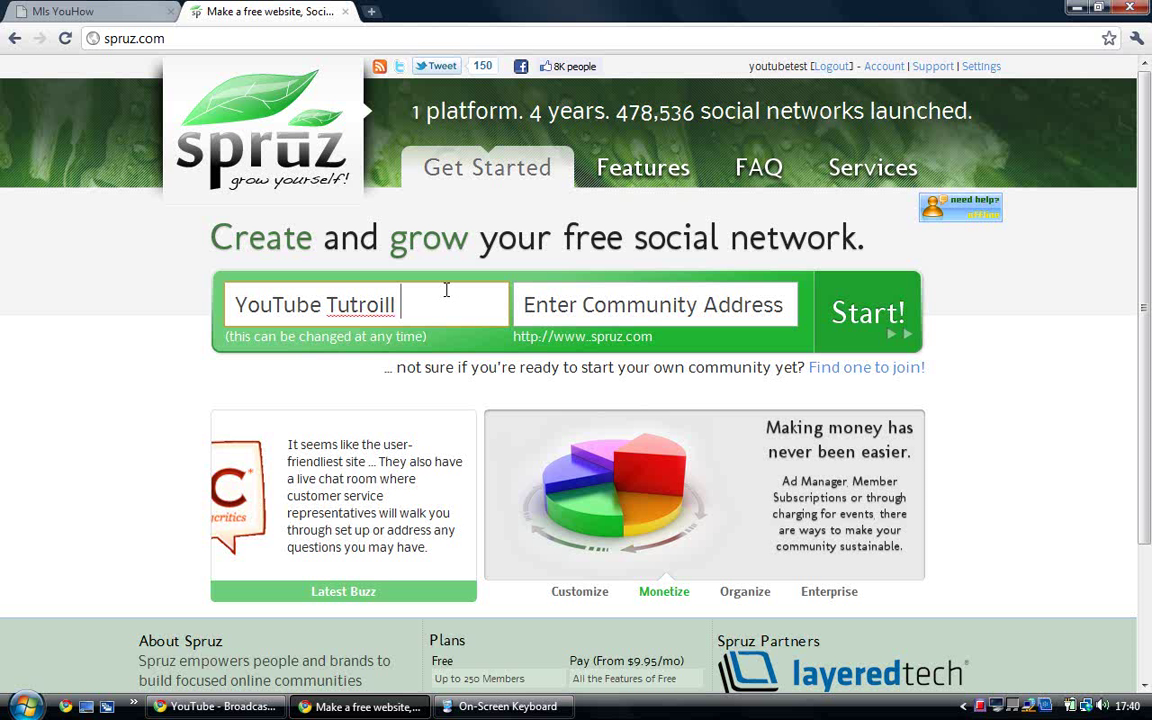
pyautogui.rightClick(379, 315)
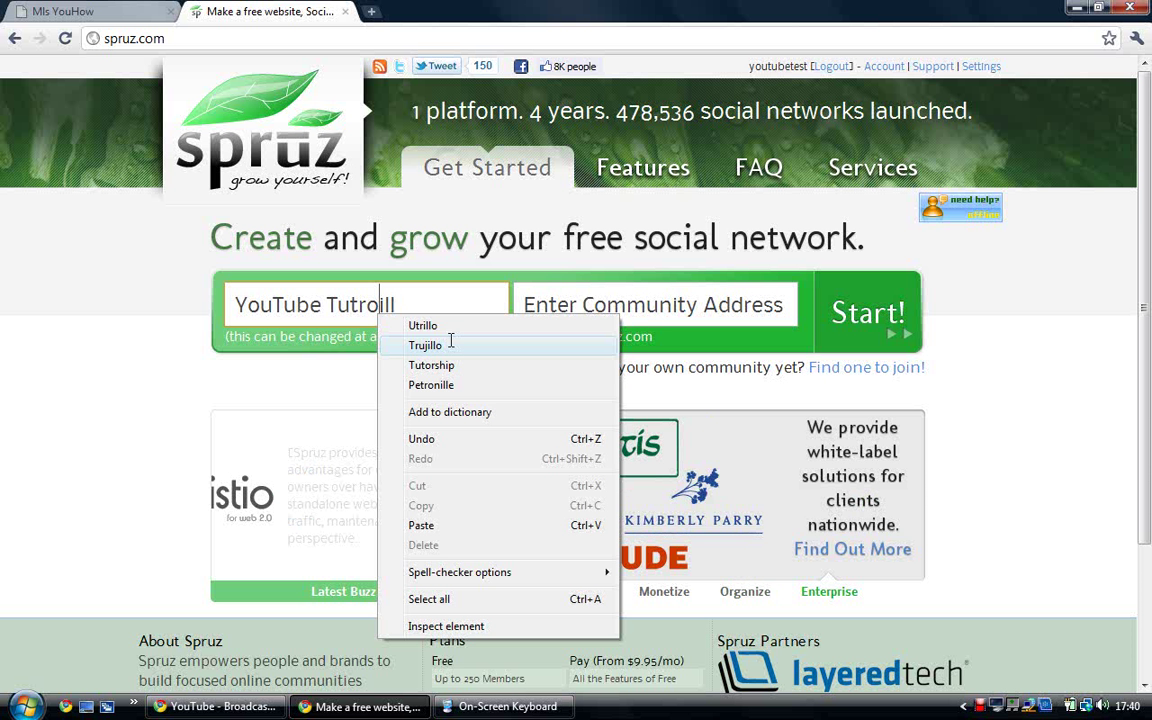
pyautogui.click(480, 326)
pyautogui.press('BackSpace')
pyautogui.press('BackSpace')
pyautogui.press('BackSpace')
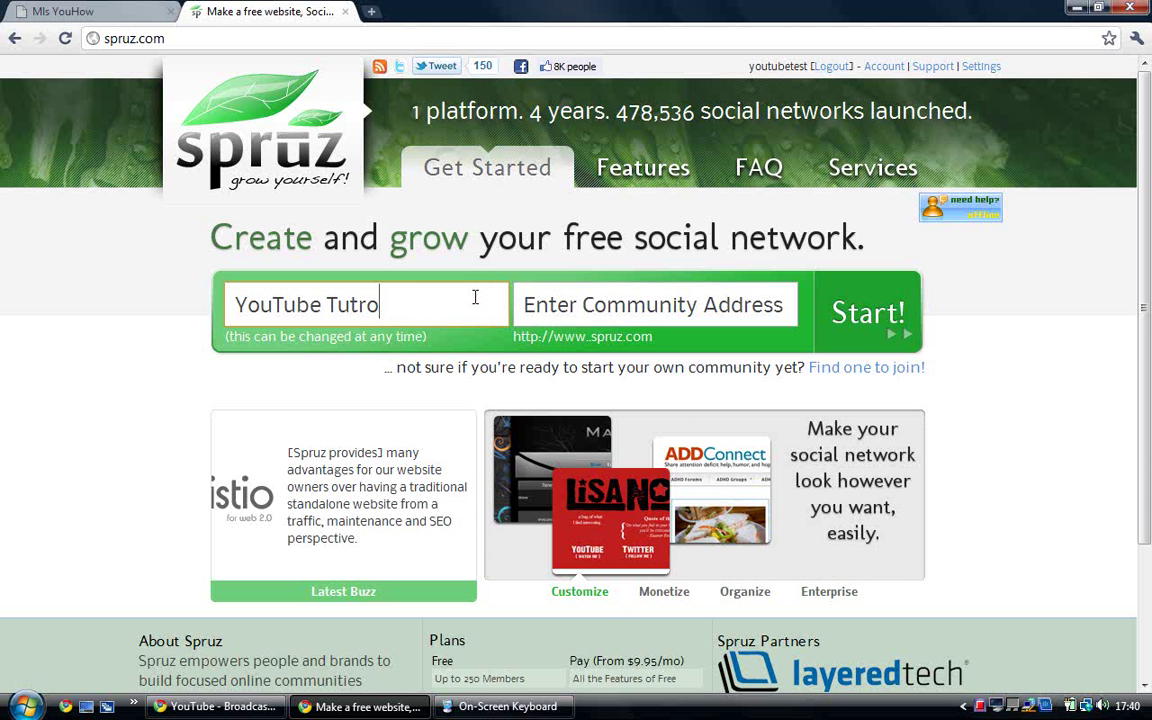
pyautogui.press('BackSpace')
pyautogui.press('BackSpace')
pyautogui.press('BackSpace')
pyautogui.press('BackSpace')
pyautogui.write('MI')
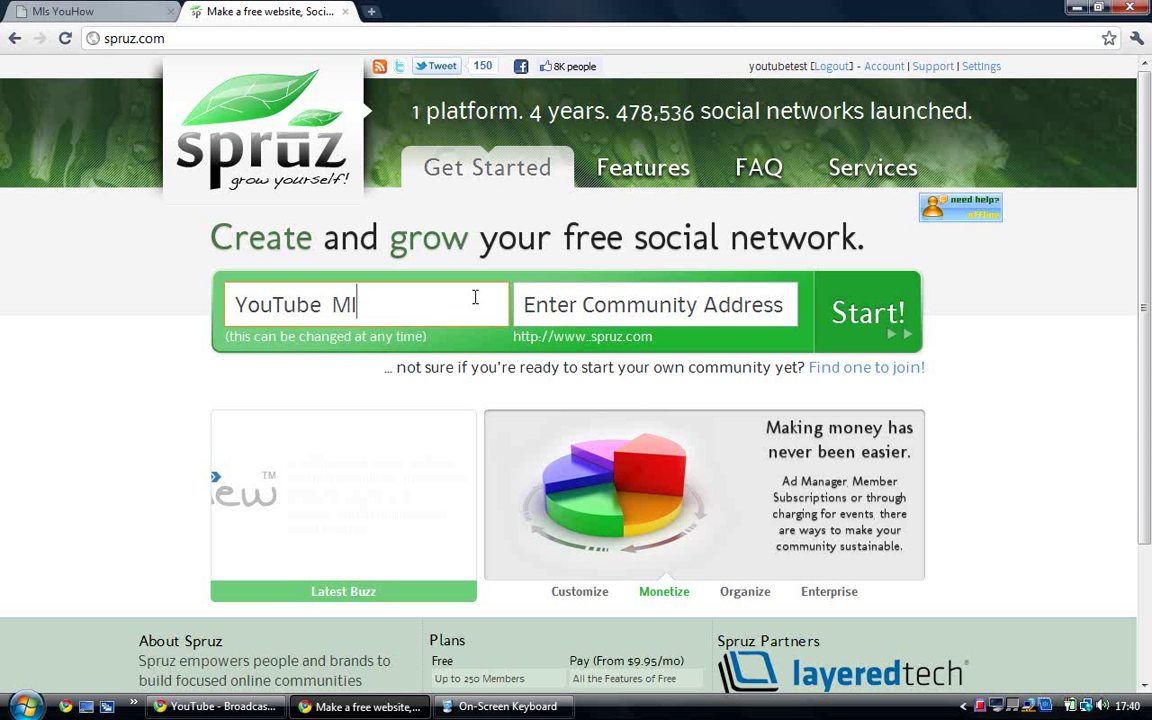
pyautogui.write('s')
pyautogui.click(674, 317)
pyautogui.write('yo')
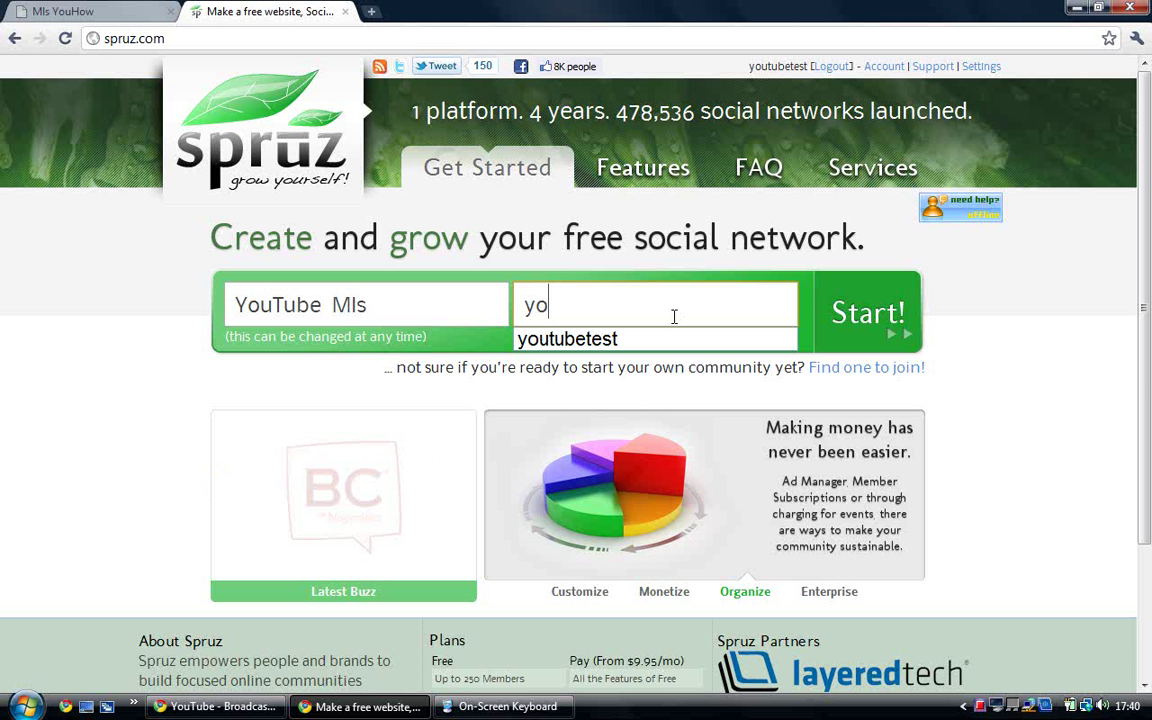
pyautogui.write('utubemls')
# Submit the community, hit the one-free-website limit, and return to the Spruz home page.
pyautogui.click(895, 328)
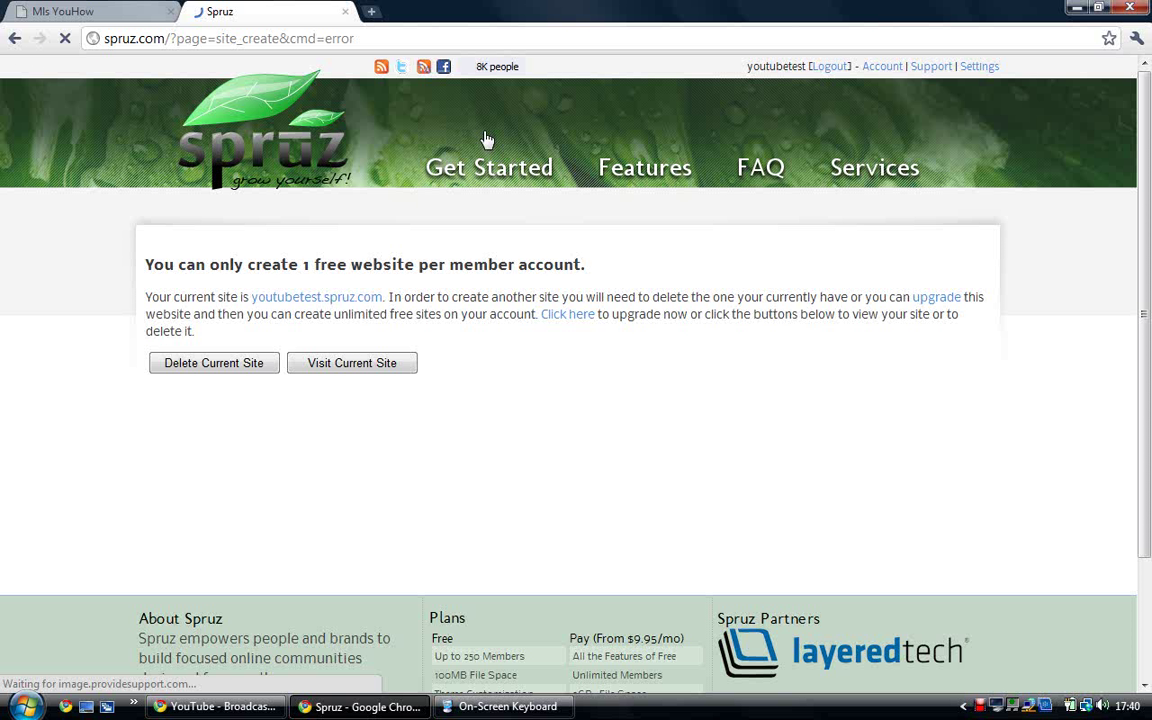
pyautogui.click(882, 68)
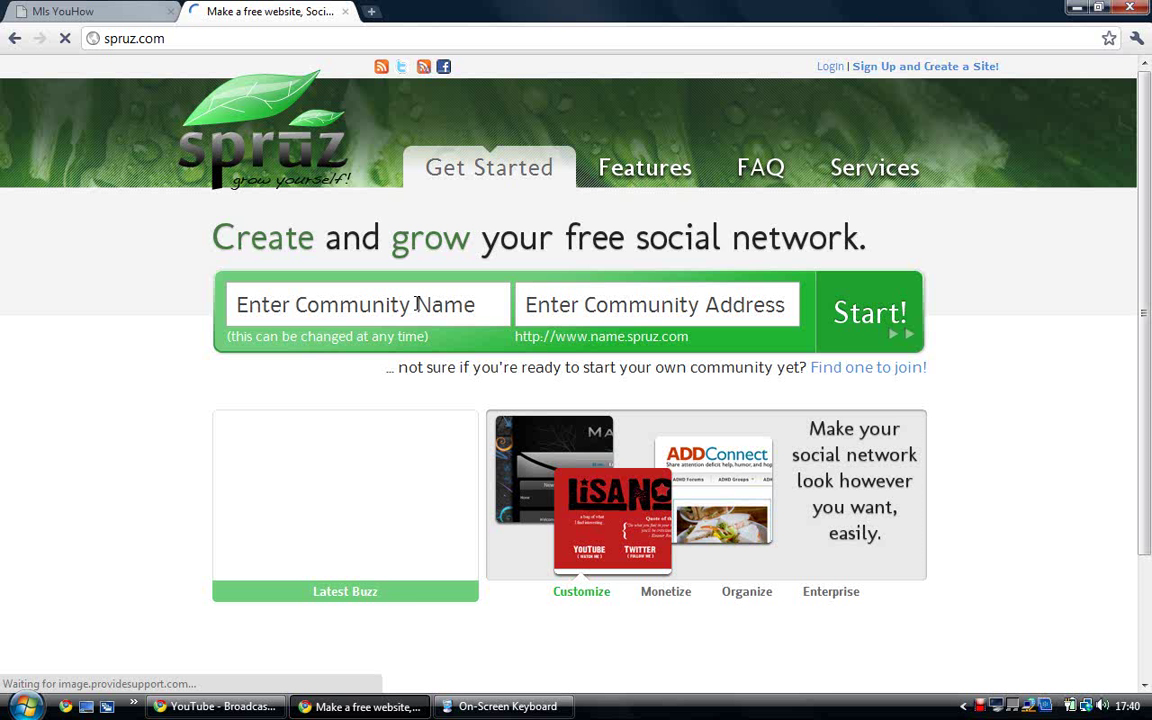
# Refill name YouTube Mls and address youtubemls from autocomplete and submit with Start!
pyautogui.click(417, 304)
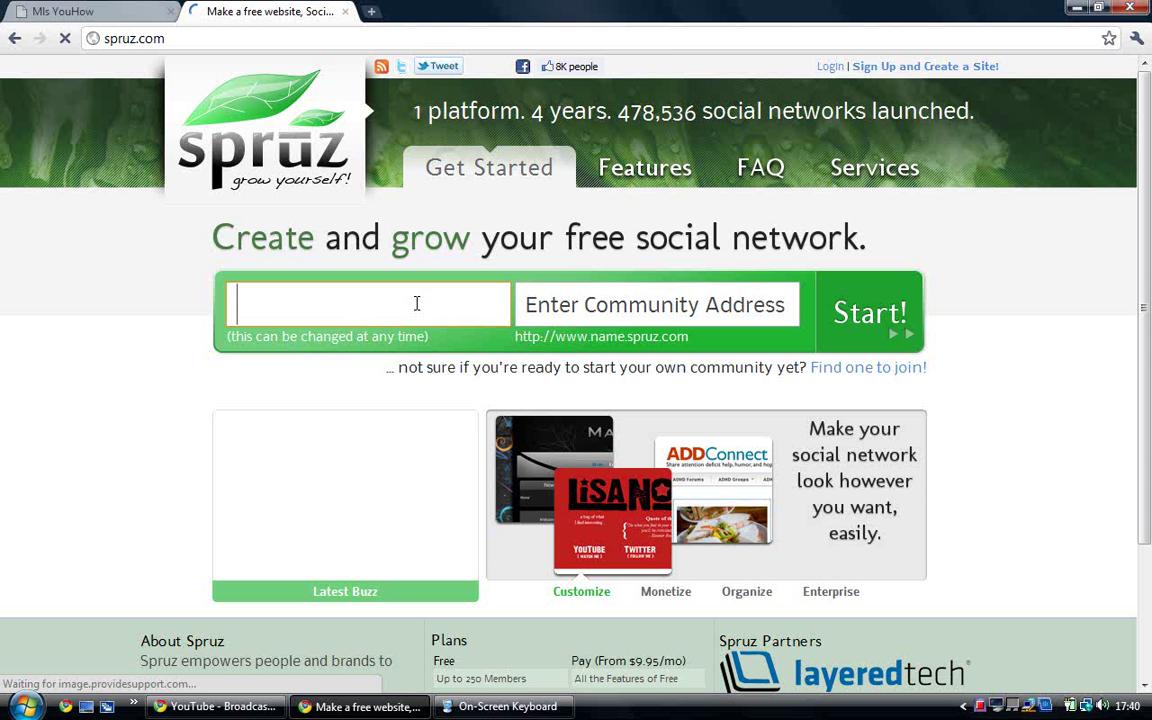
pyautogui.click(417, 304)
pyautogui.write('y')
pyautogui.click(406, 360)
pyautogui.click(566, 360)
pyautogui.click(886, 314)
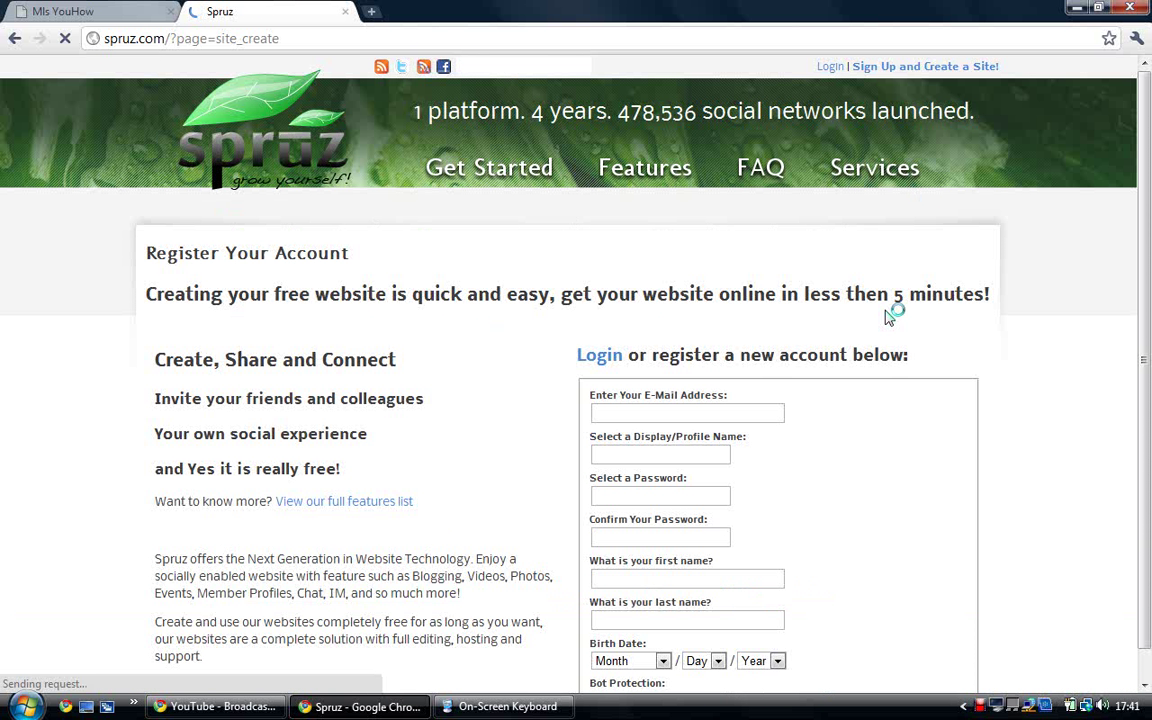
# Fill in the saved e-mail address and the display name youtubemls.
pyautogui.click(688, 410)
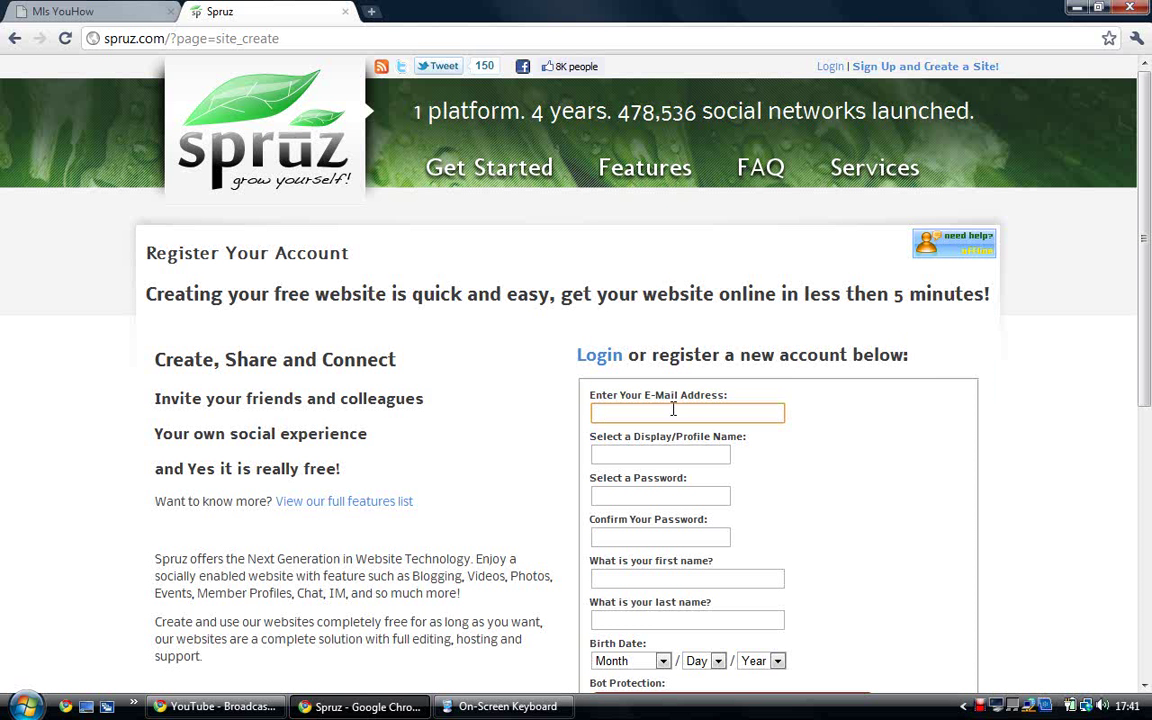
pyautogui.write('p')
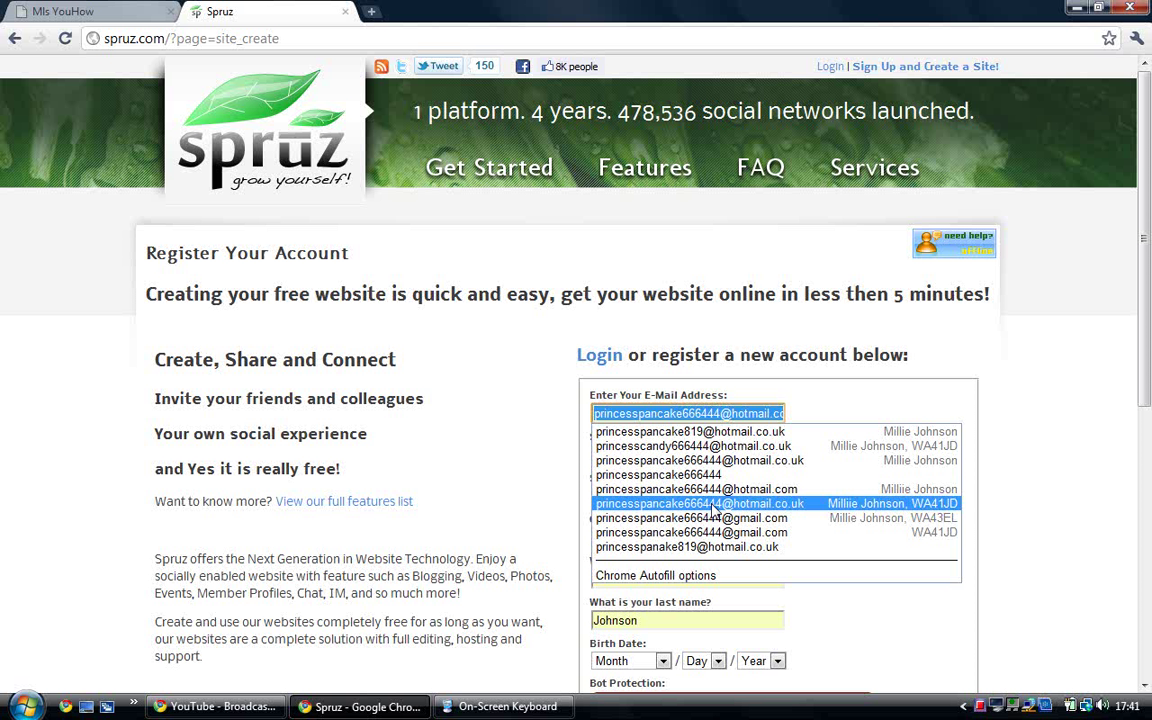
pyautogui.click(713, 504)
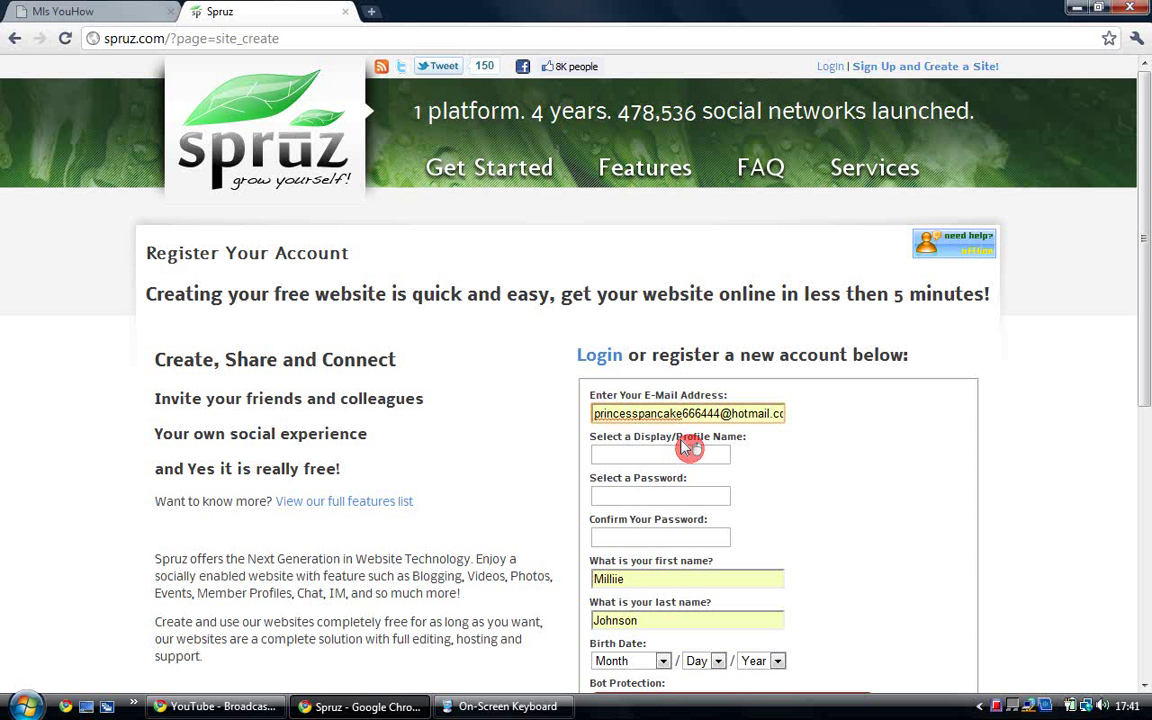
pyautogui.click(688, 449)
pyautogui.write('m')
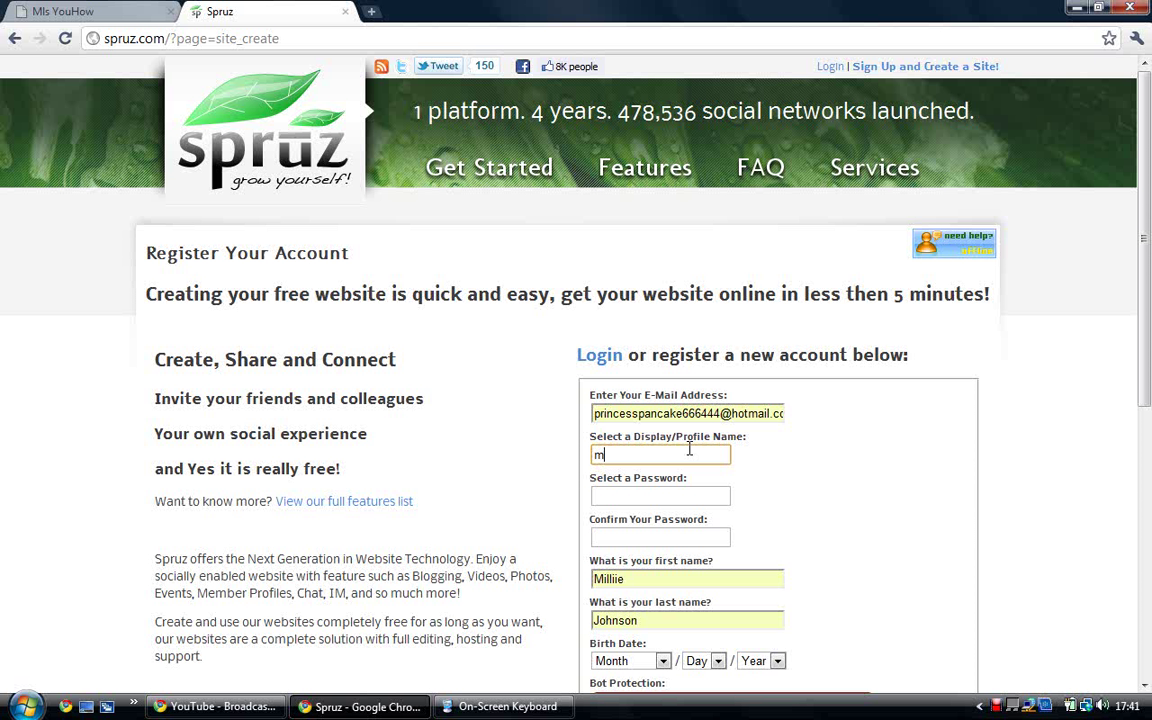
pyautogui.press('BackSpace')
pyautogui.write('youtube')
pyautogui.write('mls')
# Enter the account password and its confirmation.
pyautogui.press('Tab')
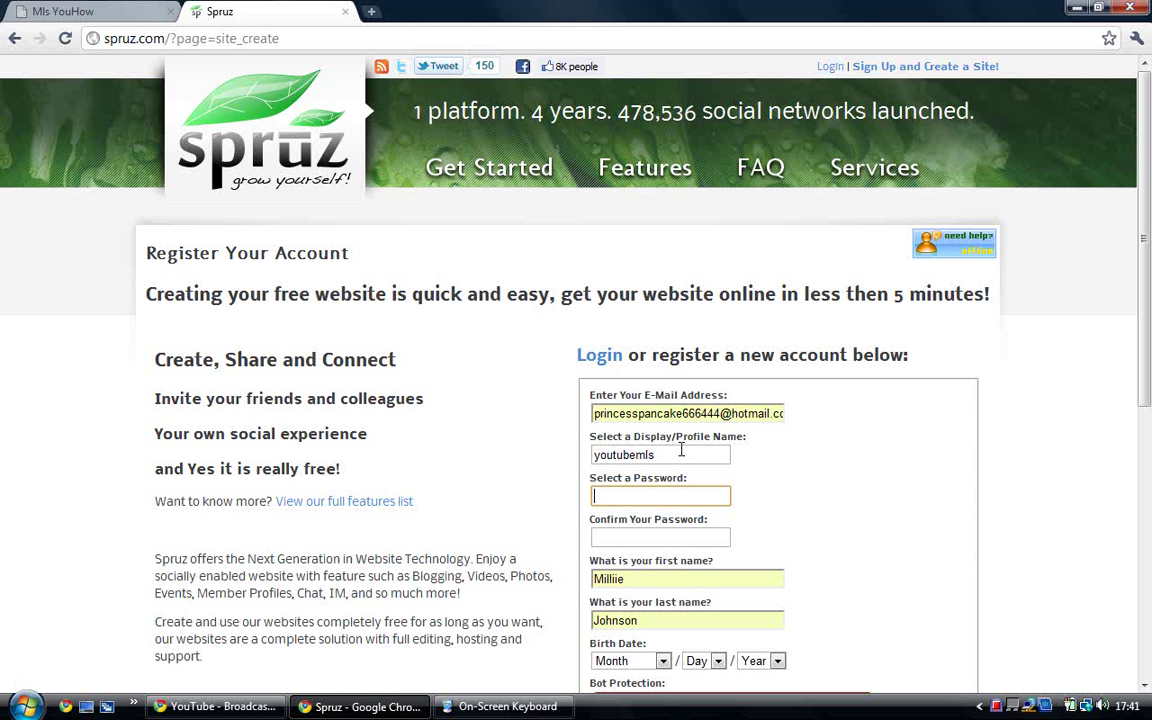
pyautogui.write('********')
pyautogui.press('Tab')
pyautogui.write('****')
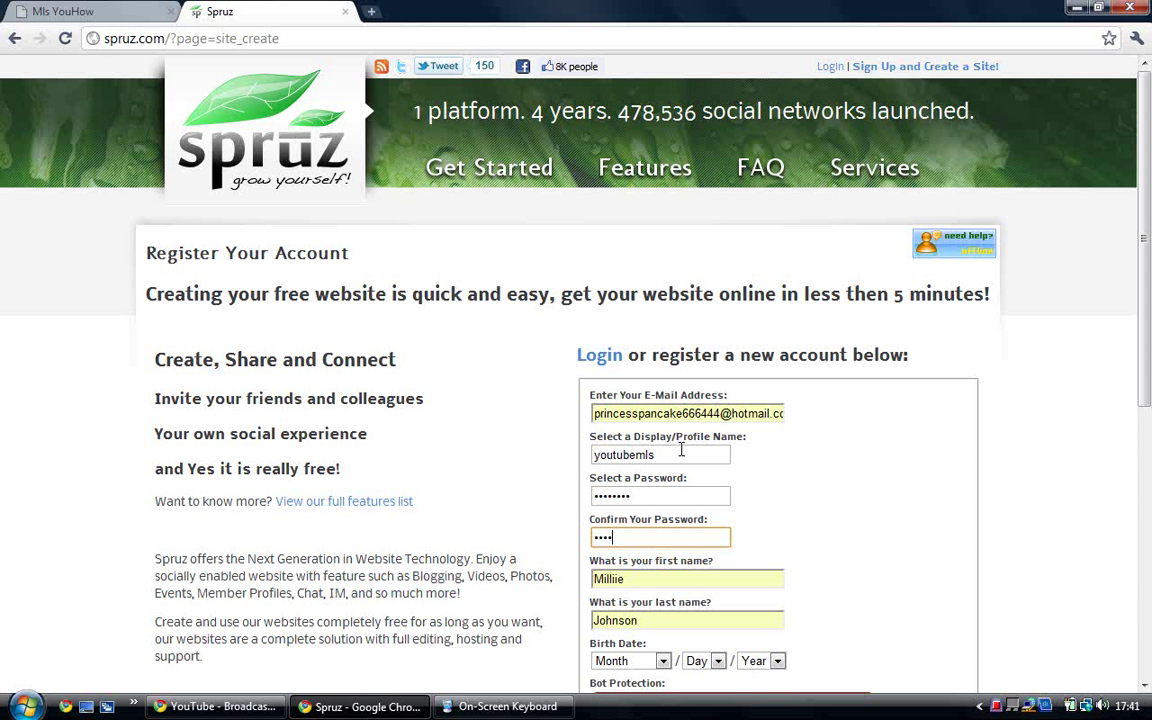
pyautogui.write('***')
pyautogui.write('*')
# Set the birth date to July 25, 1997.
pyautogui.moveTo(1142, 398); pyautogui.dragTo(1147, 520)
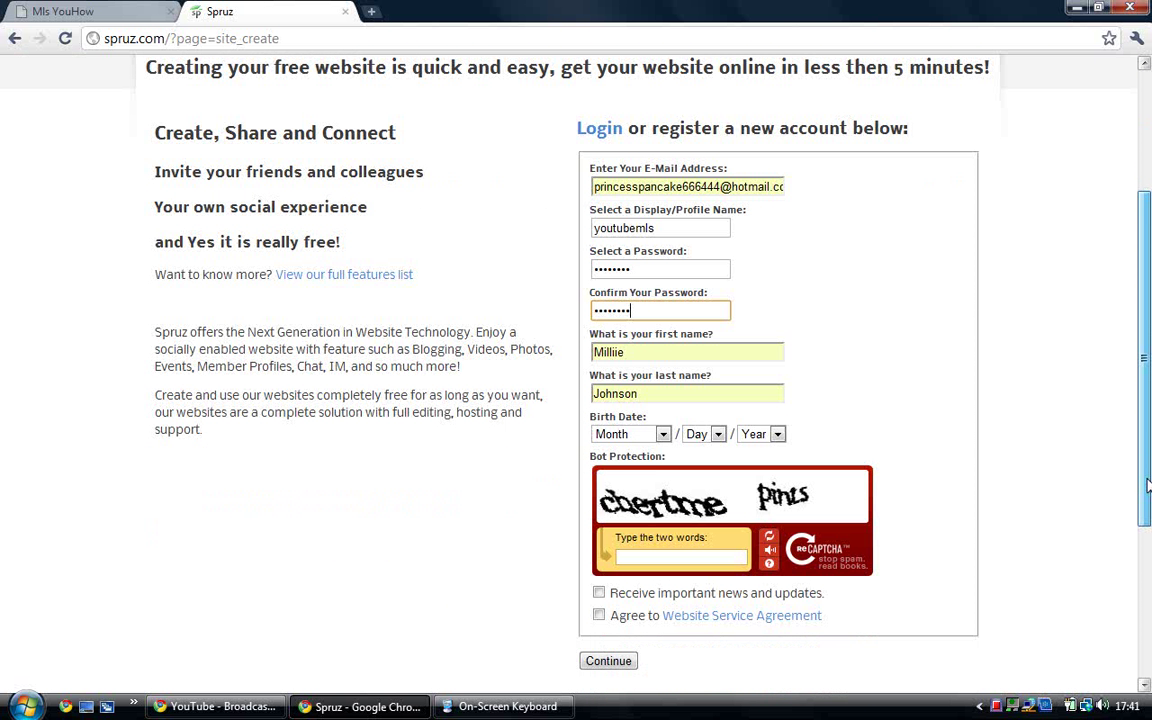
pyautogui.click(662, 434)
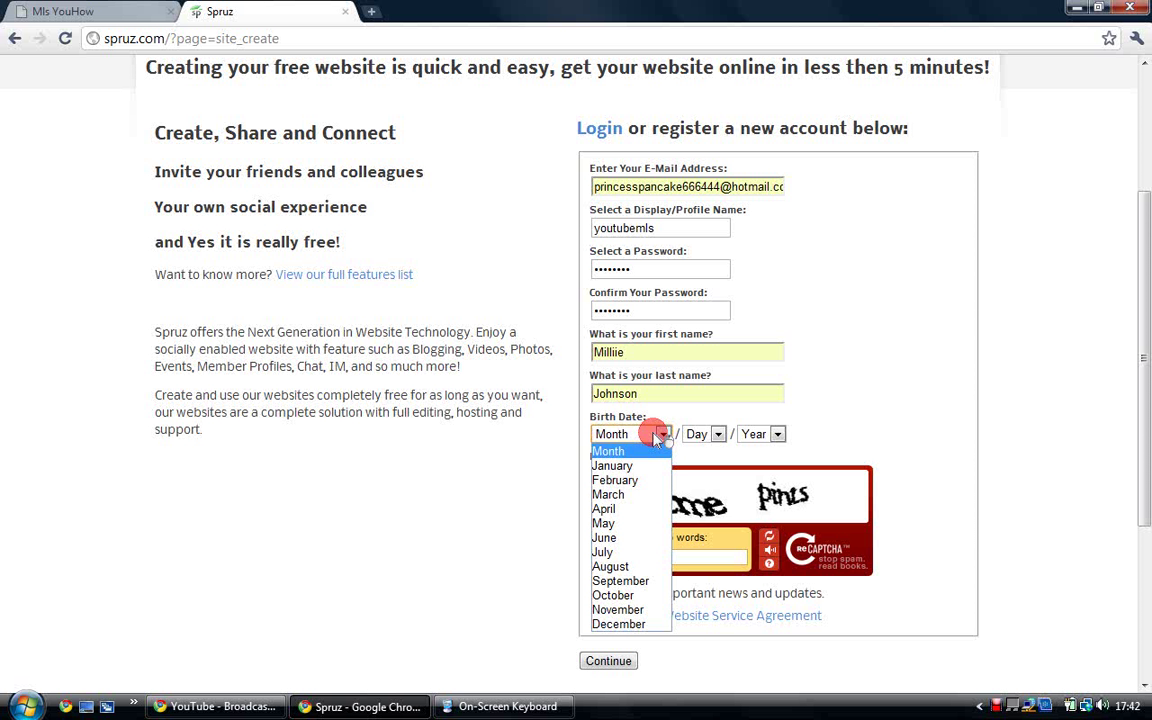
pyautogui.click(604, 551)
pyautogui.click(705, 434)
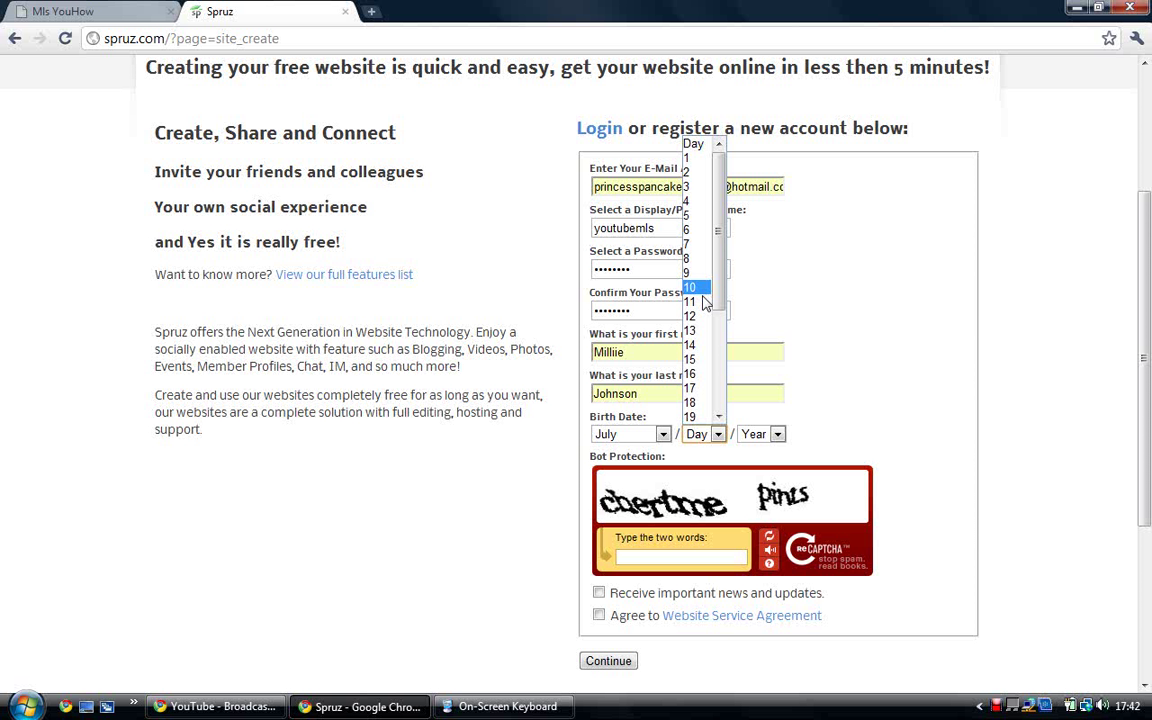
pyautogui.scroll(-4, 718, 418)
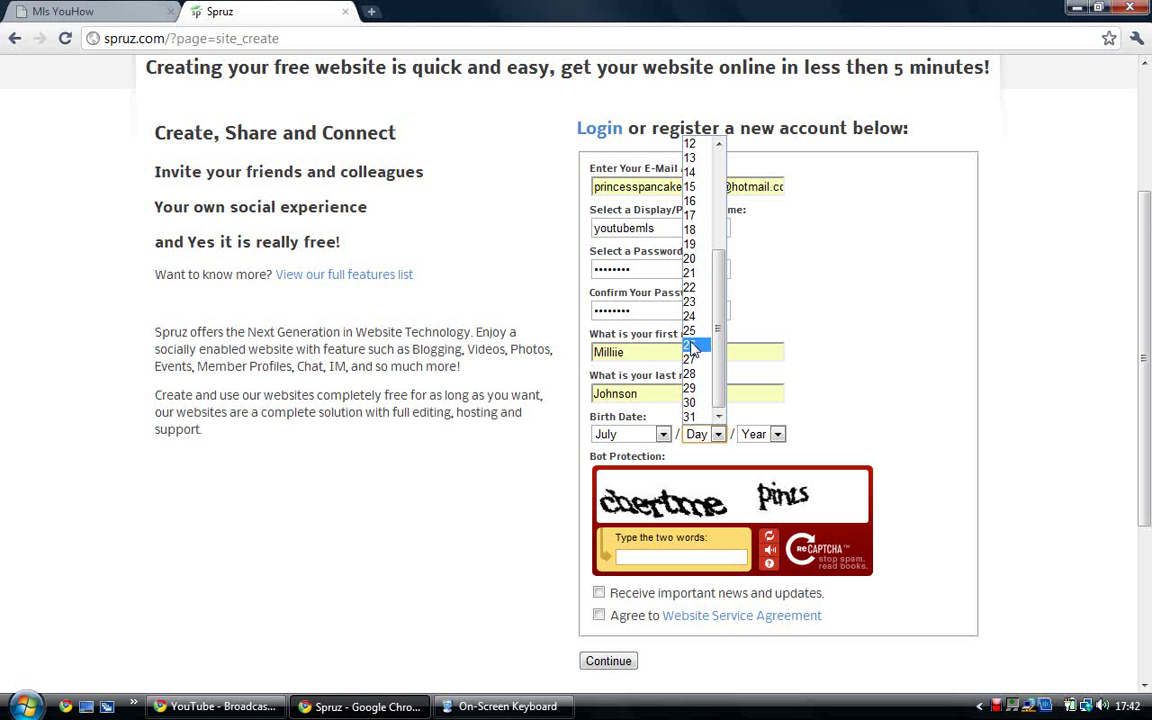
pyautogui.click(691, 332)
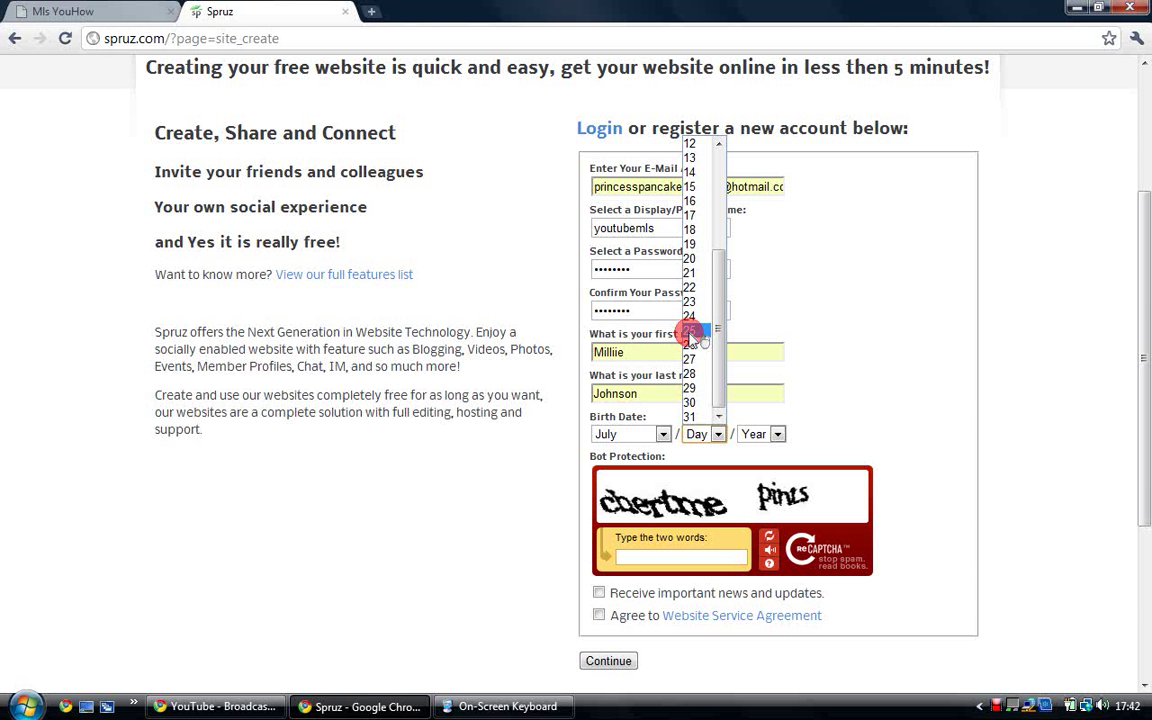
pyautogui.click(776, 434)
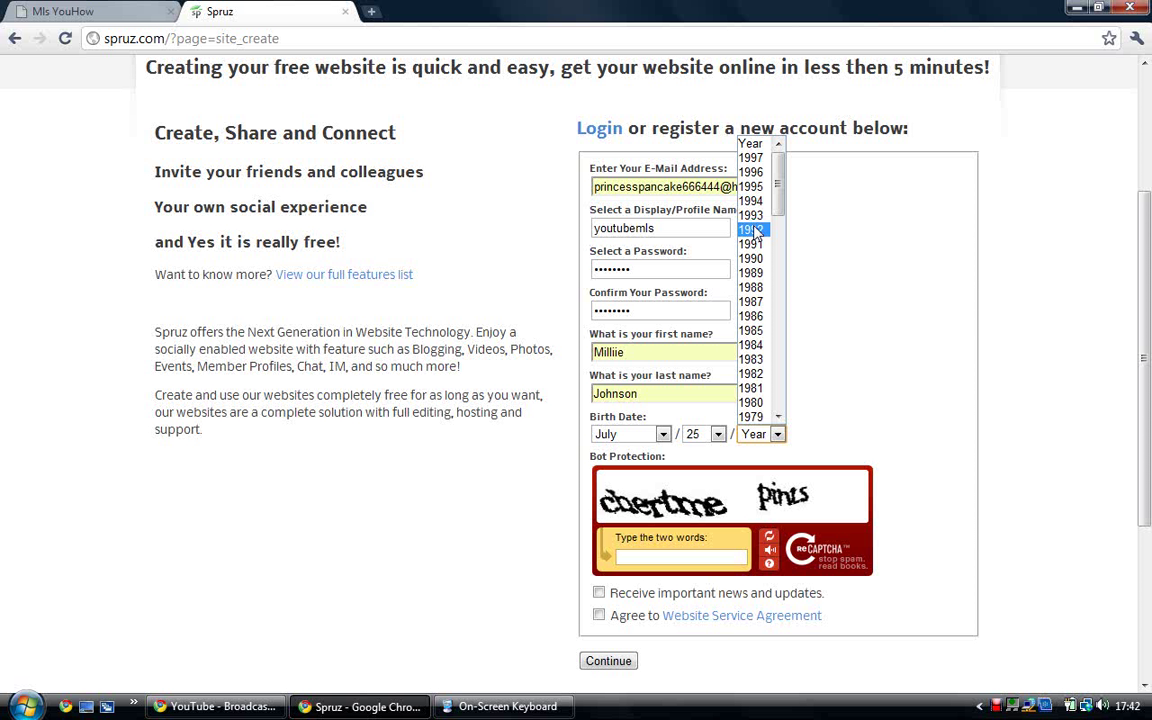
pyautogui.click(750, 160)
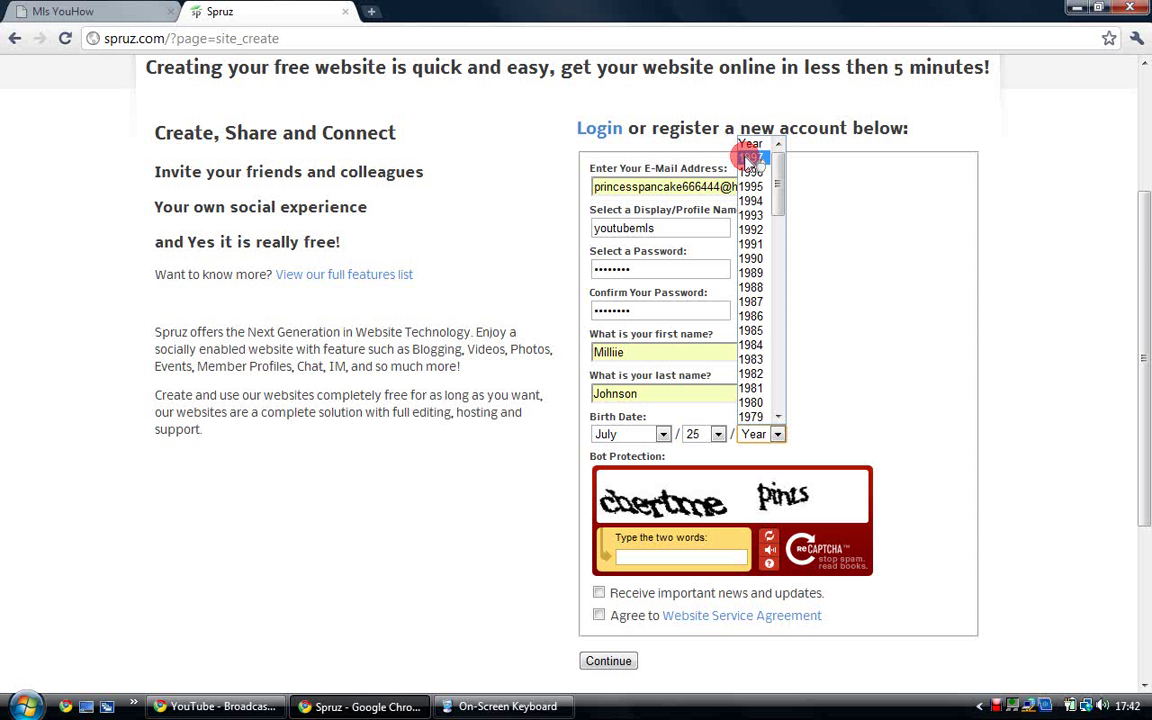
# Enter the captcha words 'chertme pints' and agree to the Website Service Agreement.
pyautogui.click(665, 562)
pyautogui.write('ch')
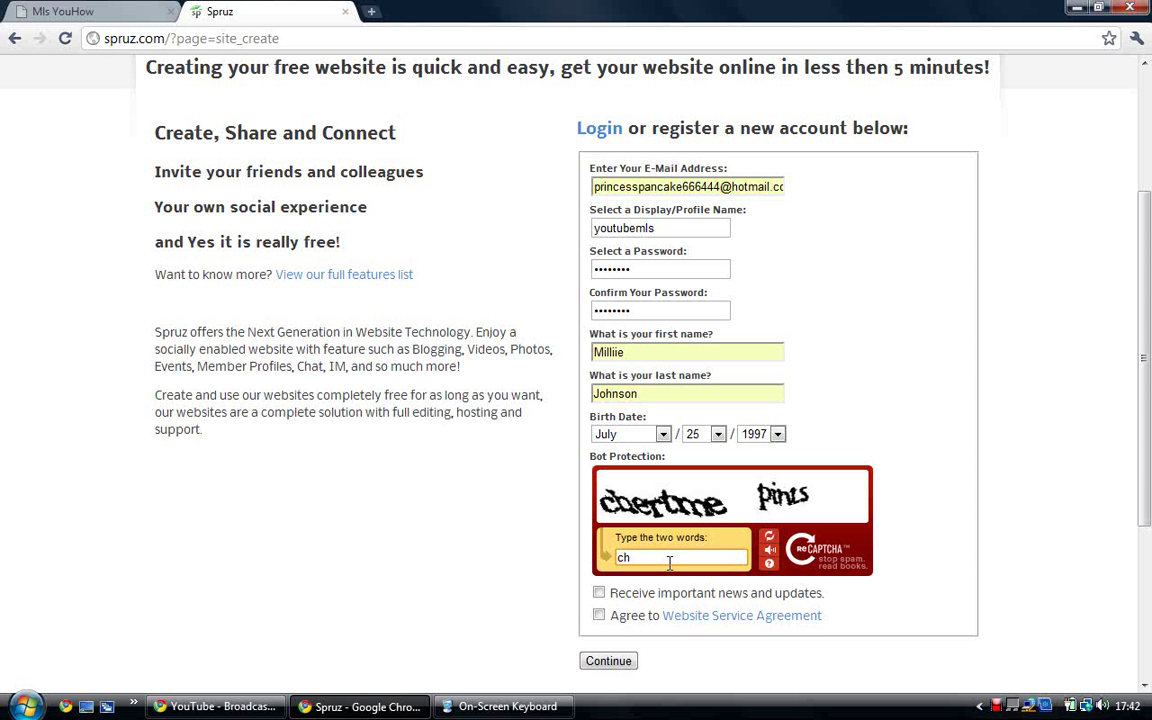
pyautogui.write('er')
pyautogui.write('tme pints')
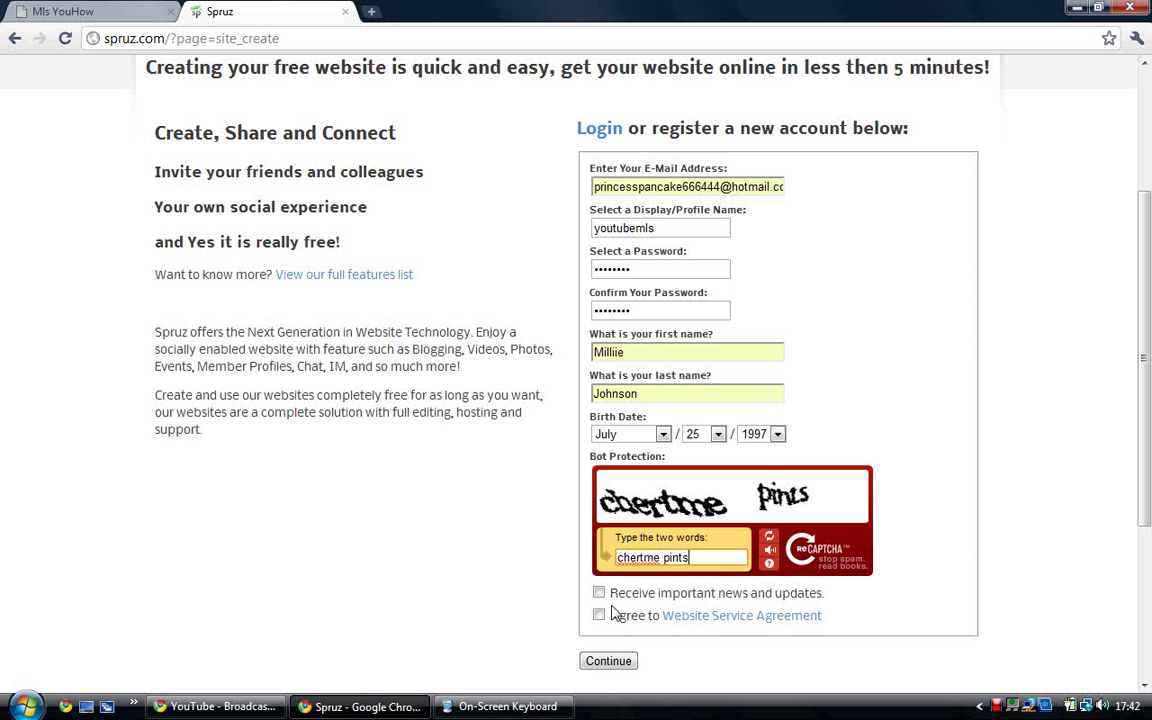
pyautogui.click(599, 615)
# Submit the registration and accept YouTube Mls on the free youtubemls.spruz.com domain.
pyautogui.click(613, 660)
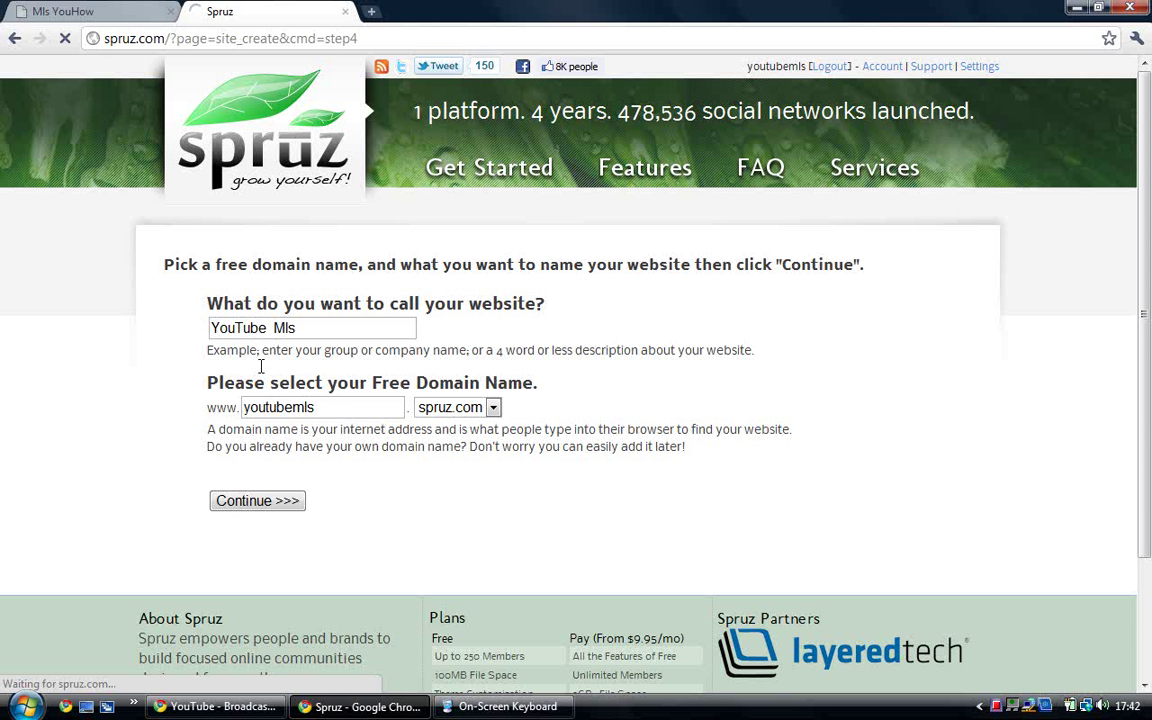
pyautogui.click(268, 508)
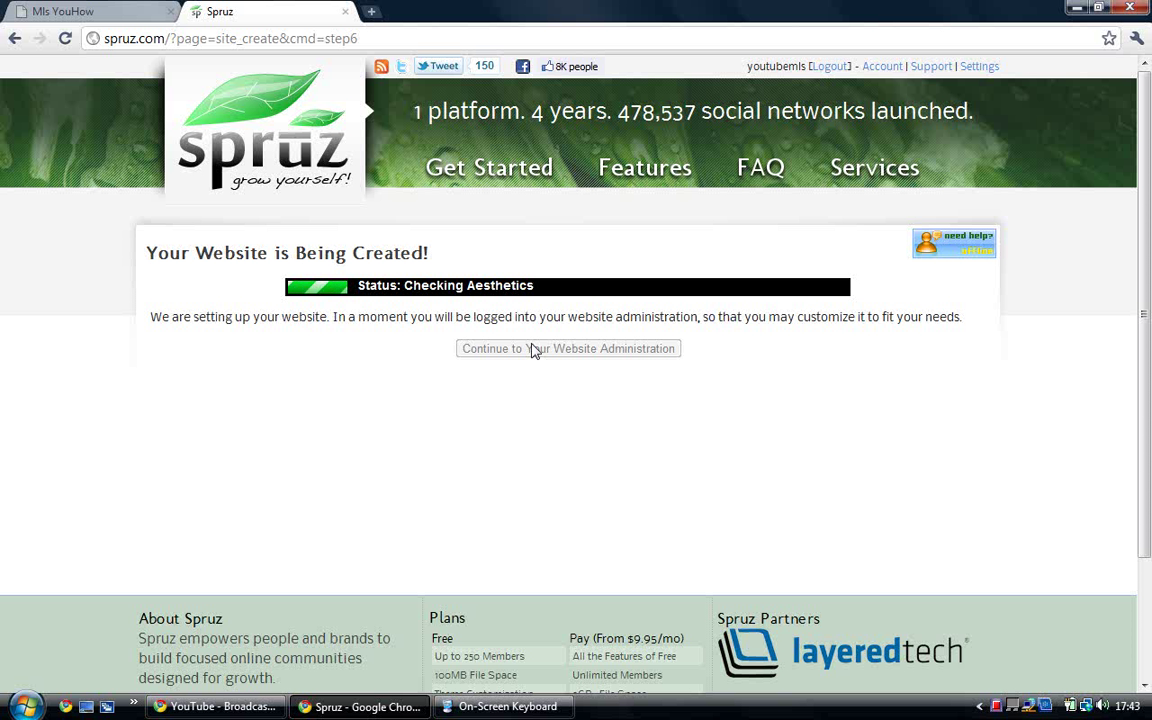
# Go to the site administration and enter the hotmail.co.uk login email.
pyautogui.click(535, 348)
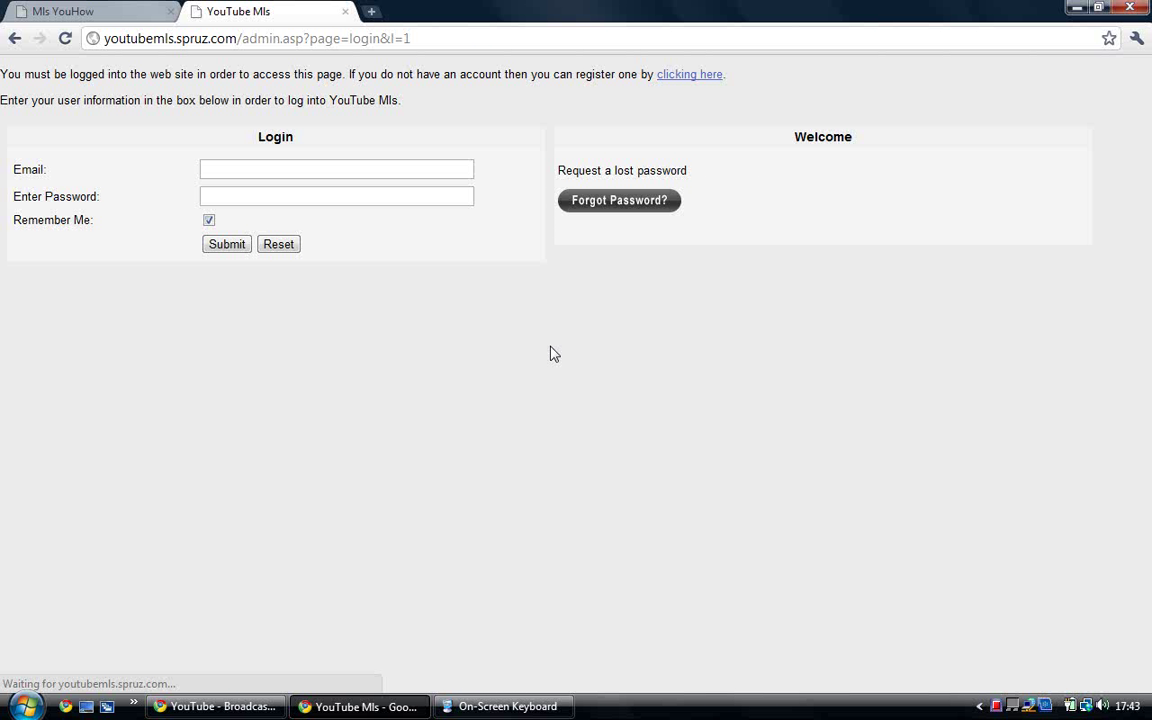
pyautogui.click(281, 168)
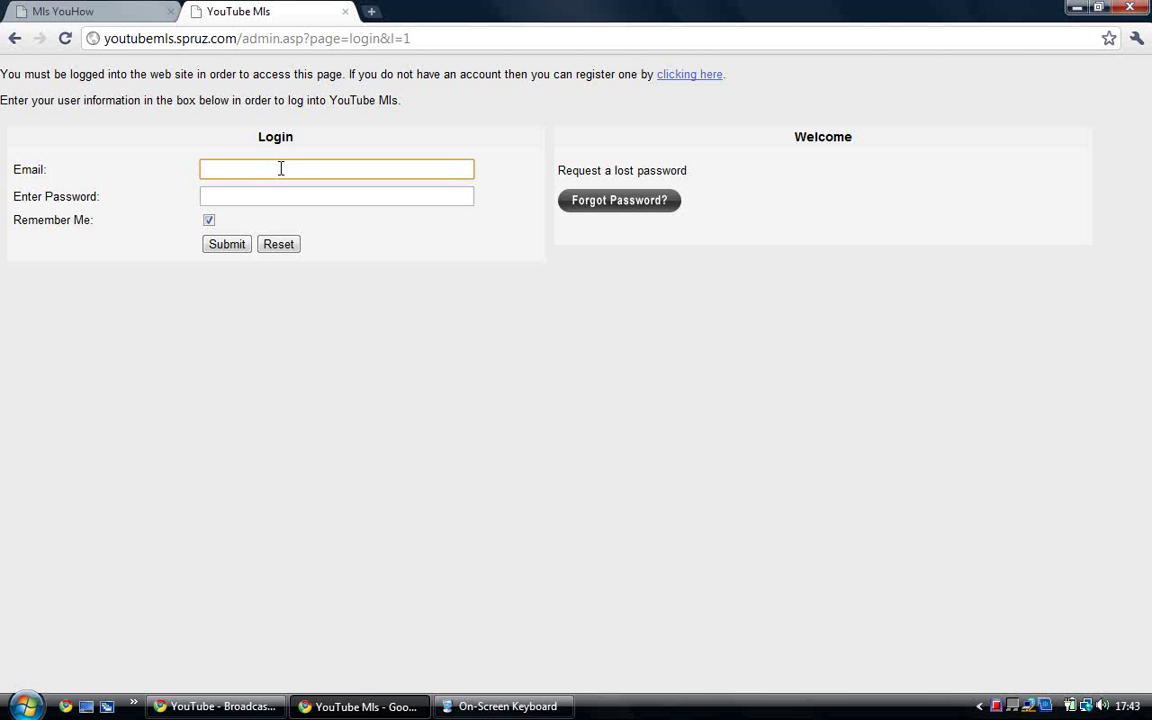
pyautogui.write('p')
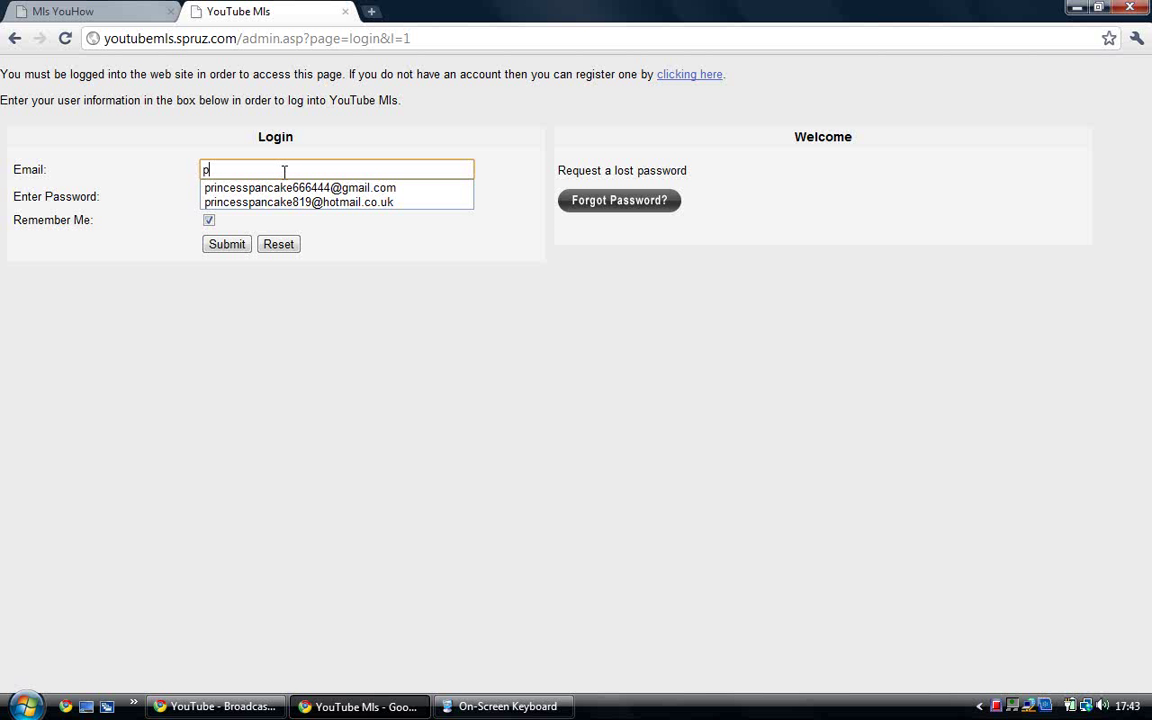
pyautogui.click(350, 187)
pyautogui.press('BackSpace')
pyautogui.press('BackSpace')
pyautogui.press('BackSpace')
pyautogui.press('BackSpace')
pyautogui.press('BackSpace')
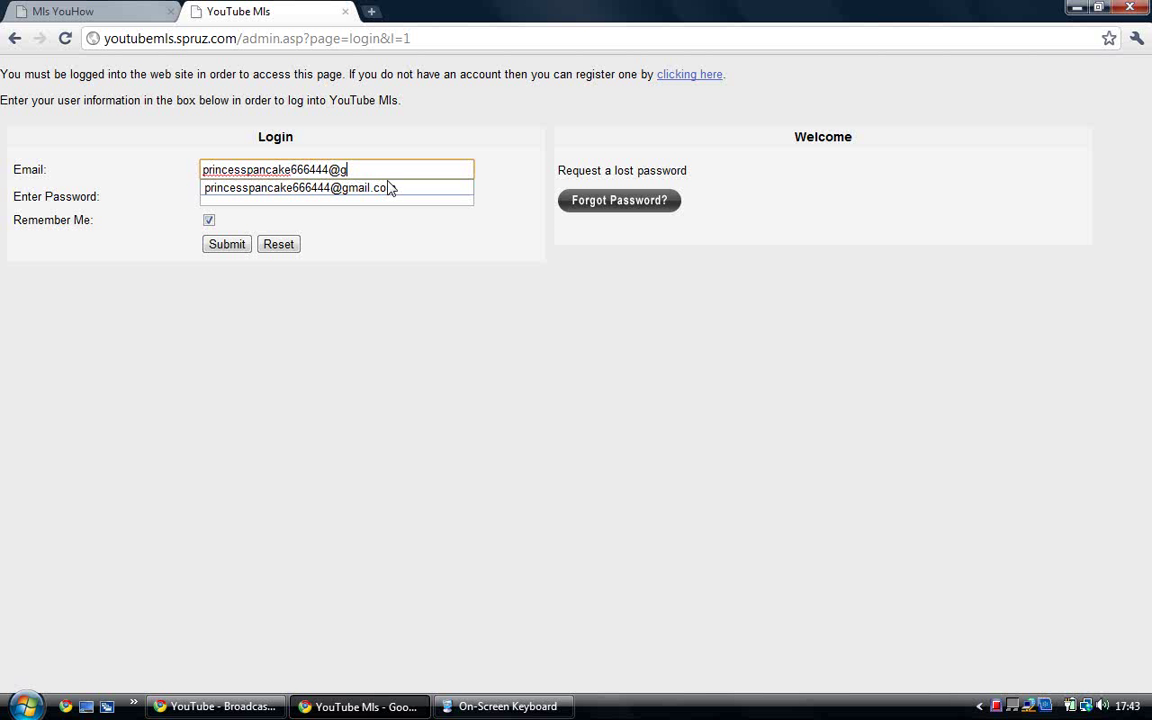
# Correct the email's domain ending, enter the password and submit the login.
pyautogui.press('BackSpace')
pyautogui.write('h')
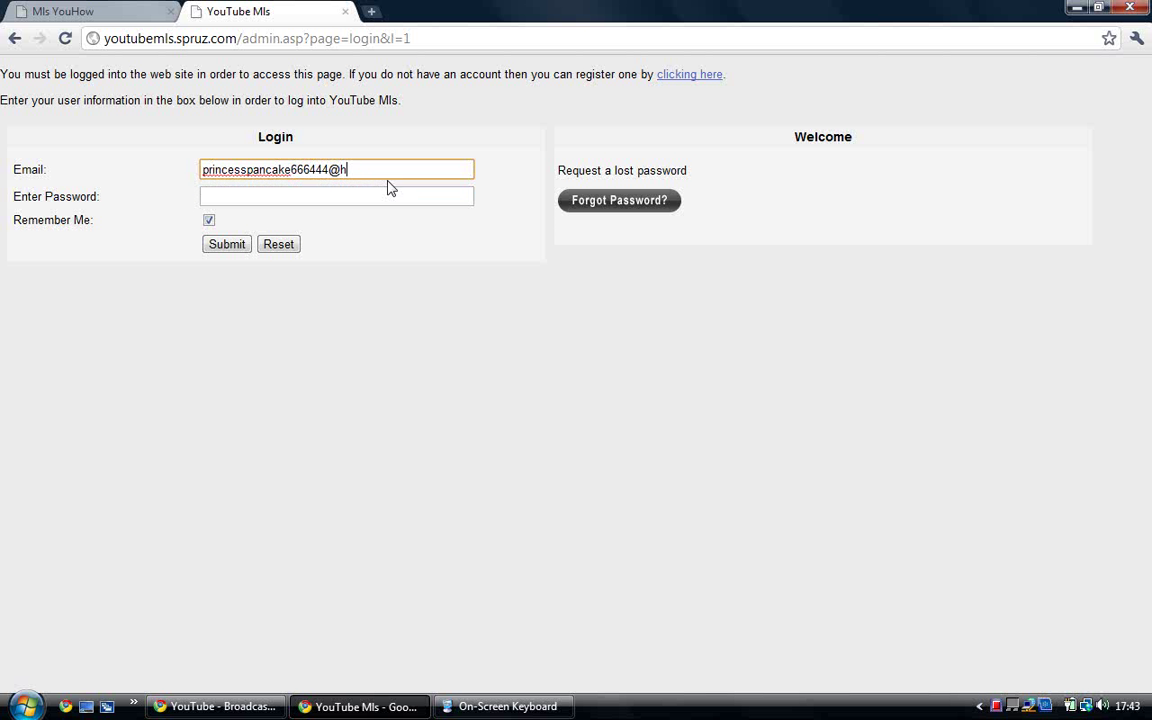
pyautogui.write('otmail.c')
pyautogui.write('o.uk')
pyautogui.press('Tab')
pyautogui.click(419, 167)
pyautogui.press('BackSpace')
pyautogui.press('BackSpace')
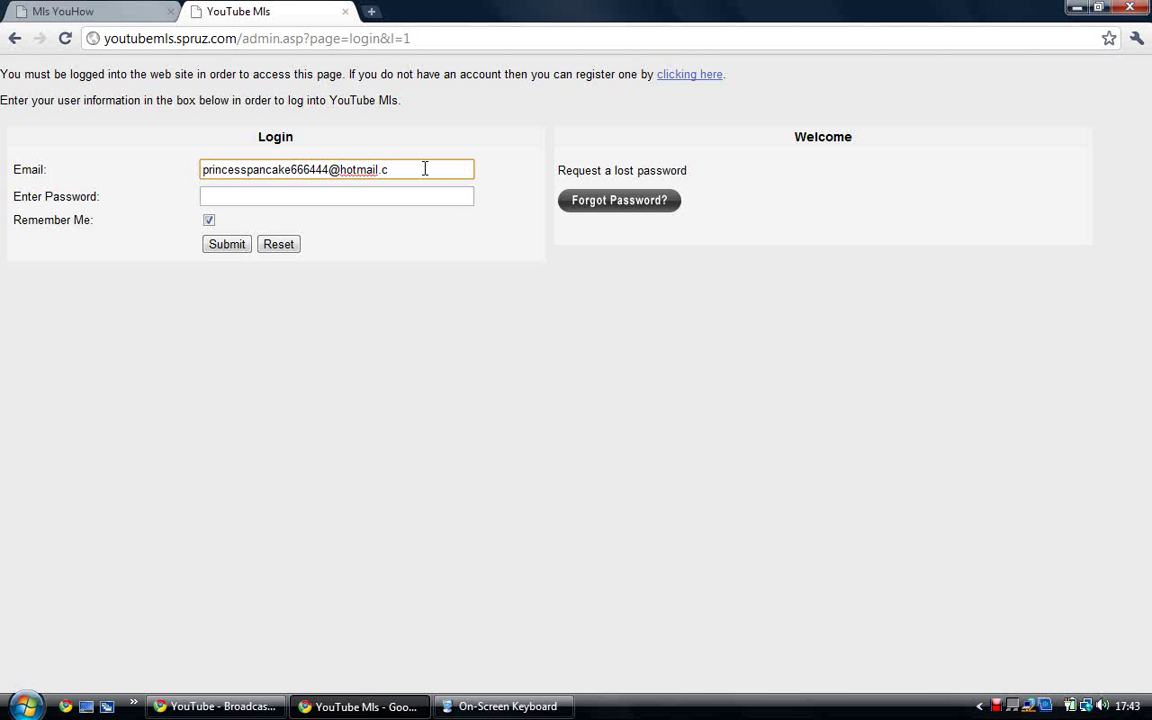
pyautogui.write('o.uk')
pyautogui.click(423, 194)
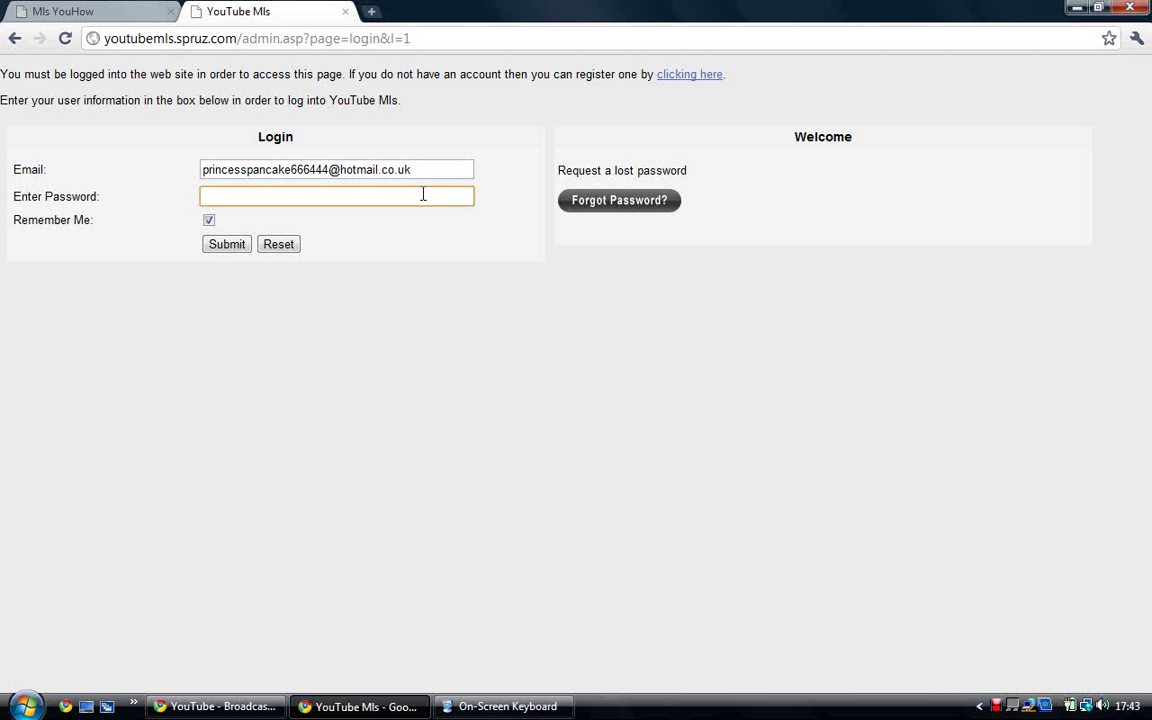
pyautogui.write('********')
pyautogui.click(238, 248)
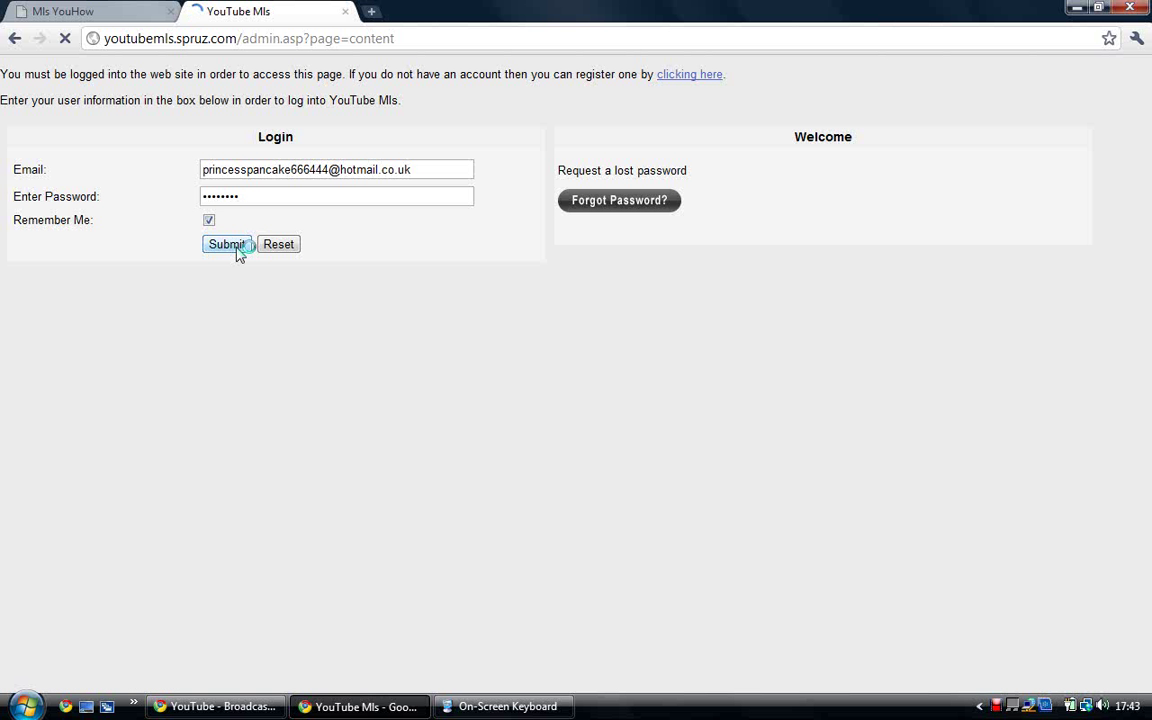
# Set the website category to Internet and the description to 'YouTube'.
pyautogui.click(455, 230)
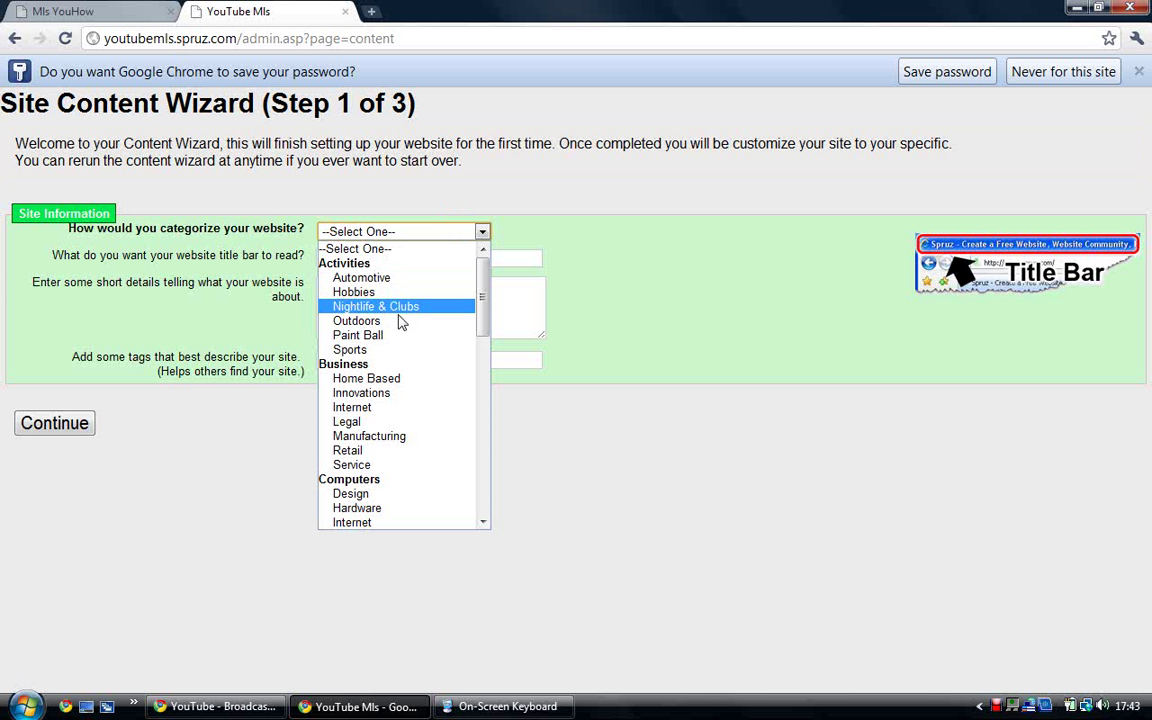
pyautogui.click(388, 407)
pyautogui.click(388, 289)
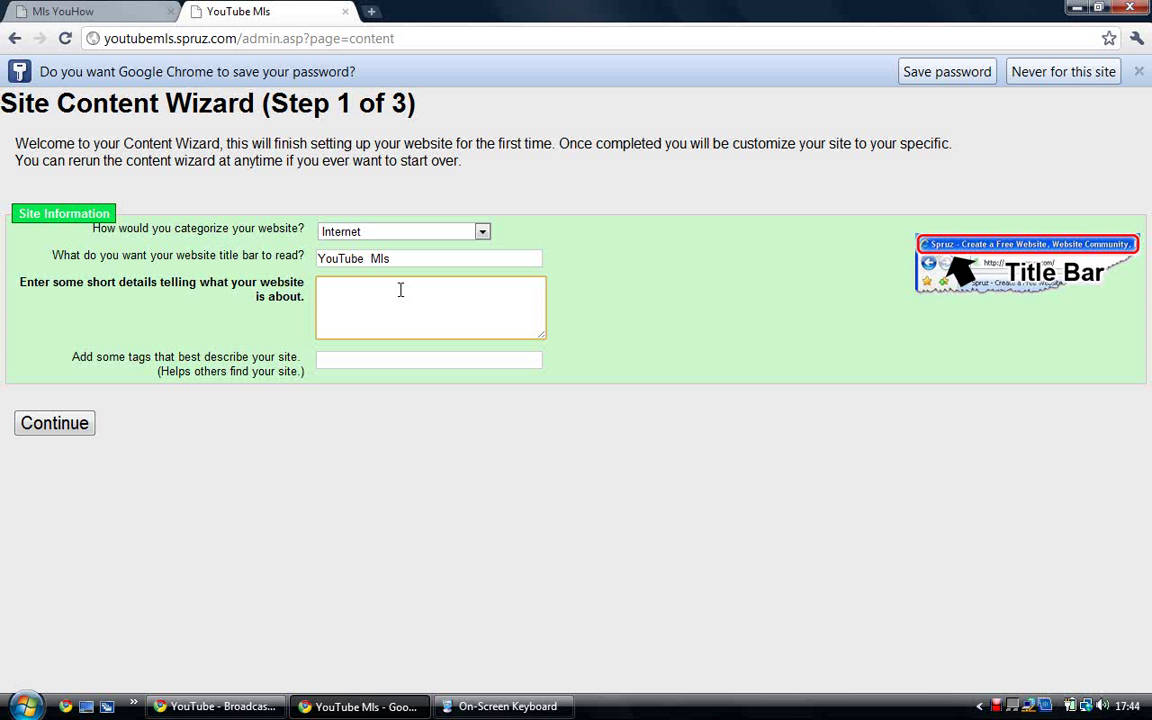
pyautogui.write('You')
pyautogui.hotkey('ctrl', 't')
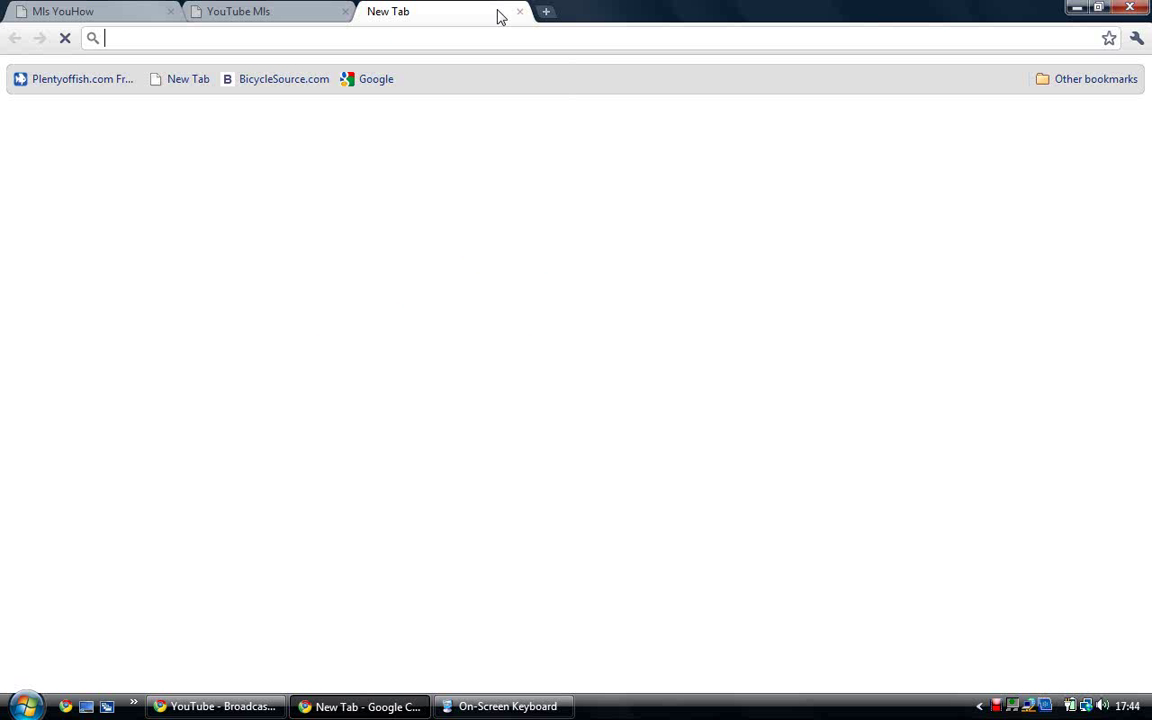
pyautogui.click(519, 12)
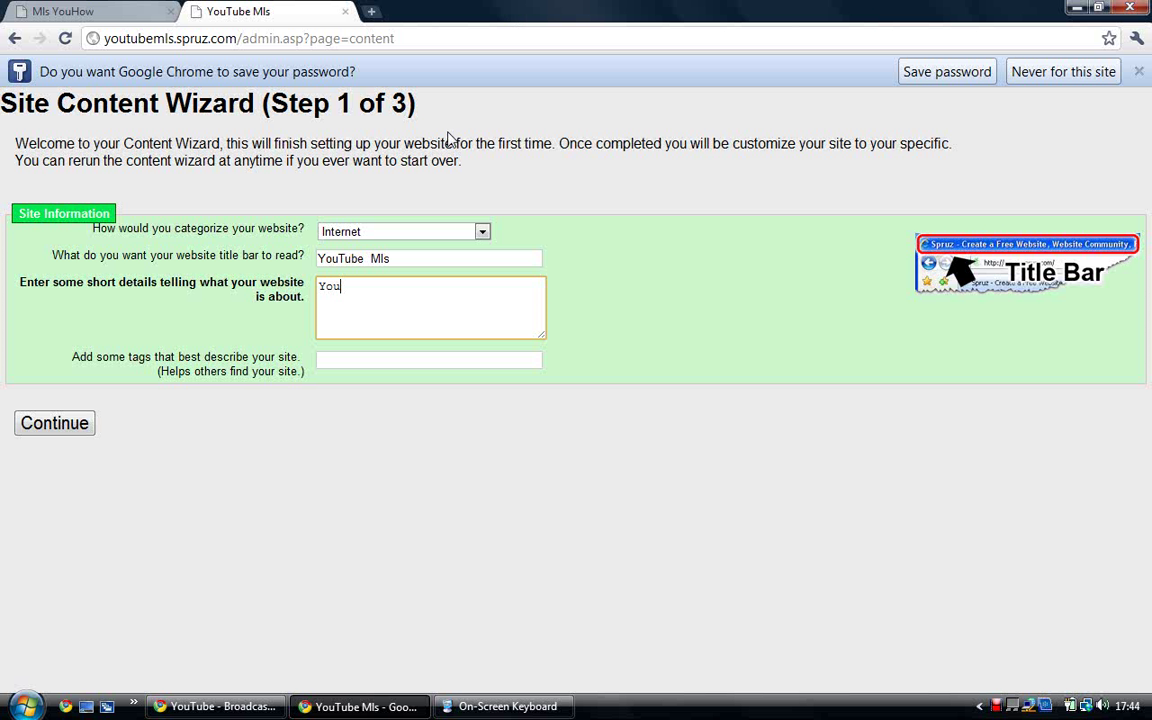
pyautogui.write('Tube')
# Add the tag How-to YouTube and continue to wizard step 2.
pyautogui.press('Tab')
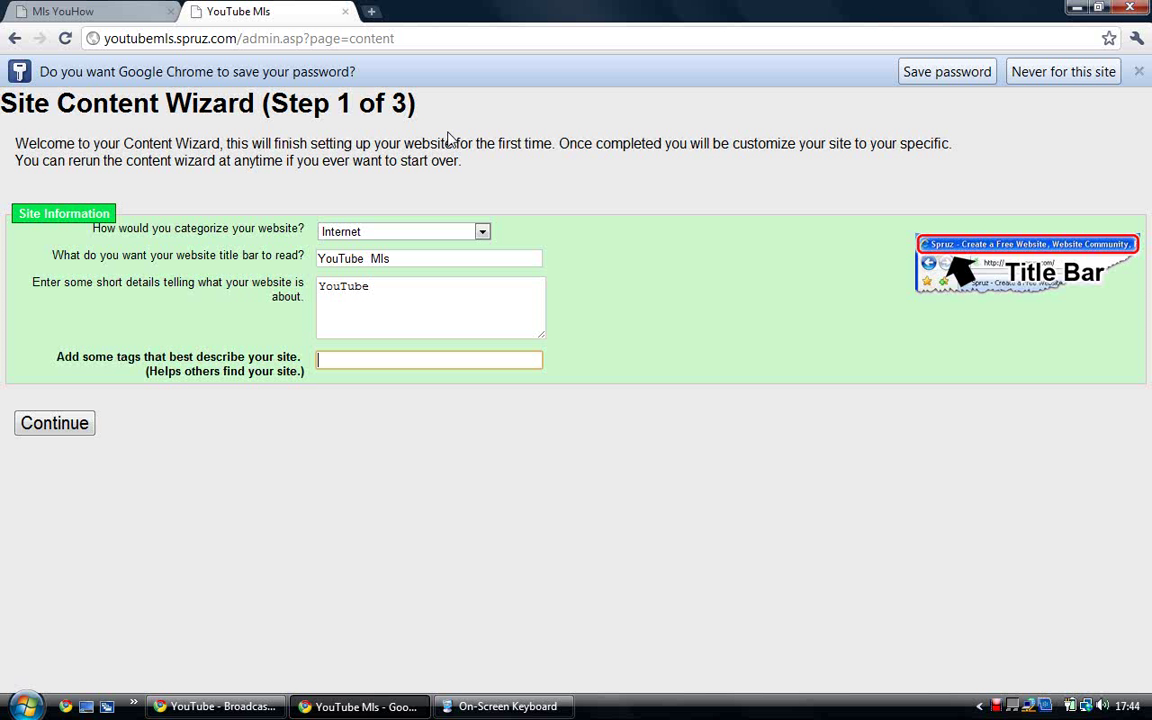
pyautogui.write('H')
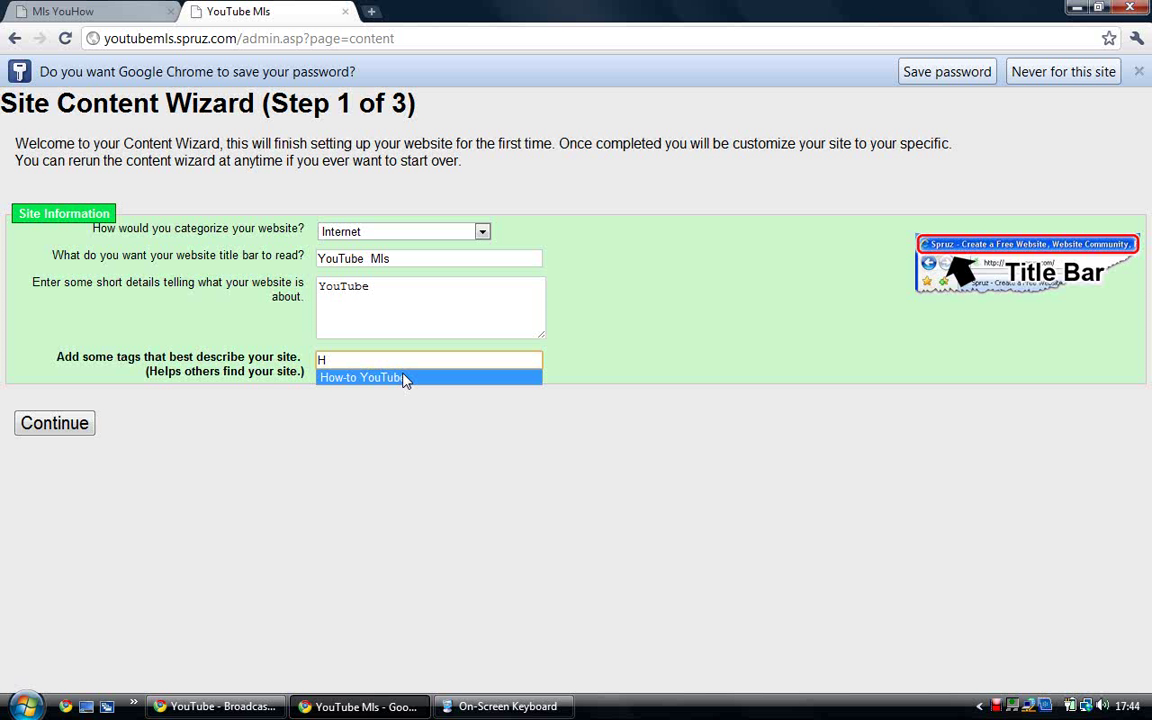
pyautogui.click(400, 377)
pyautogui.click(38, 425)
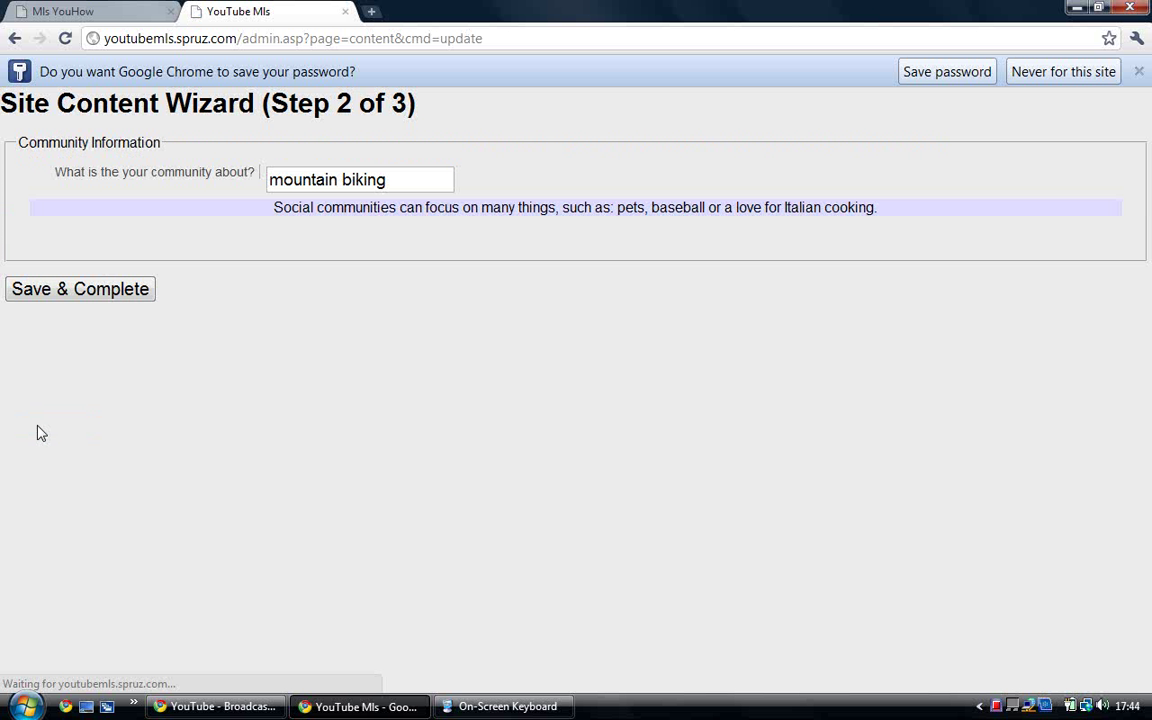
# Change the community topic from mountain biking to 'YouTube' and Save & Complete.
pyautogui.click(401, 184)
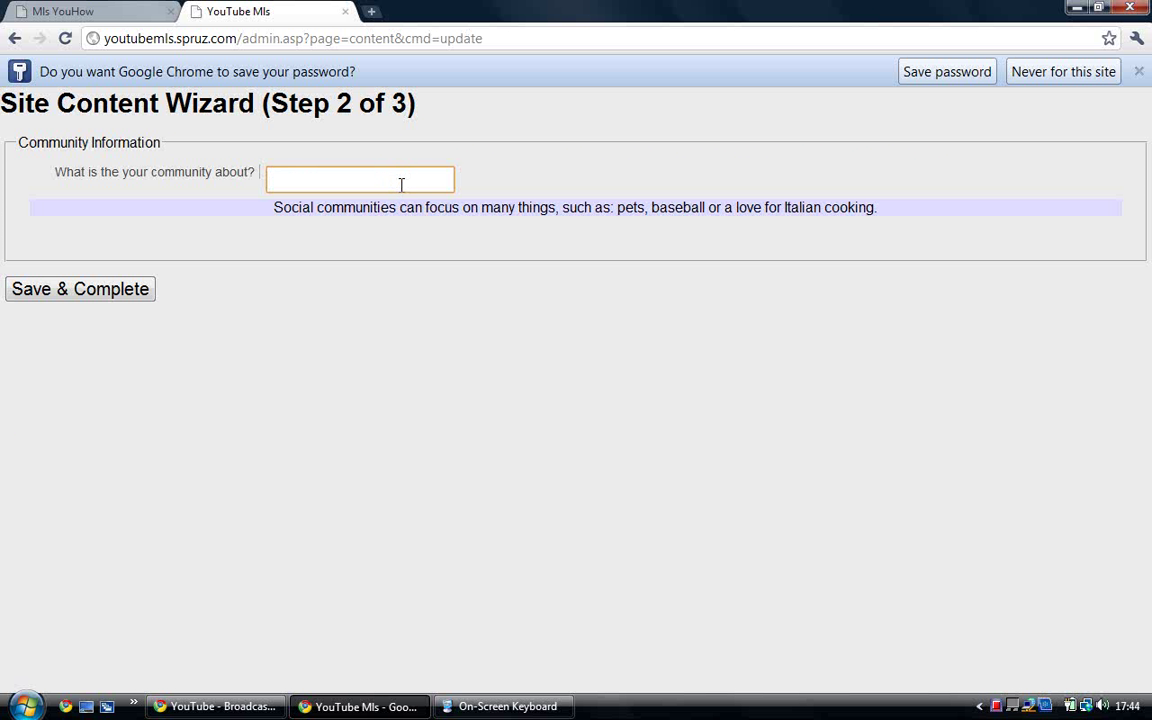
pyautogui.write('H')
pyautogui.press('BackSpace')
pyautogui.write('YouTube')
pyautogui.click(98, 296)
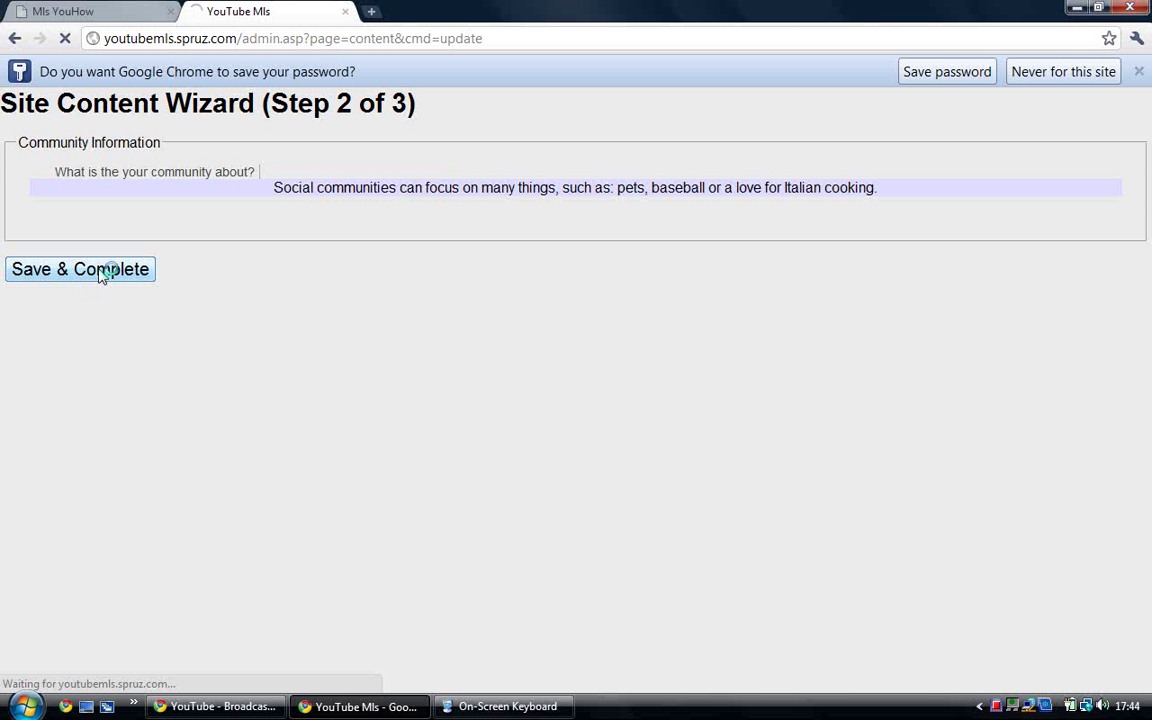
# Decline saving the password, then preview and apply the Sunset theme to YouTube Mls.
pyautogui.click(1064, 74)
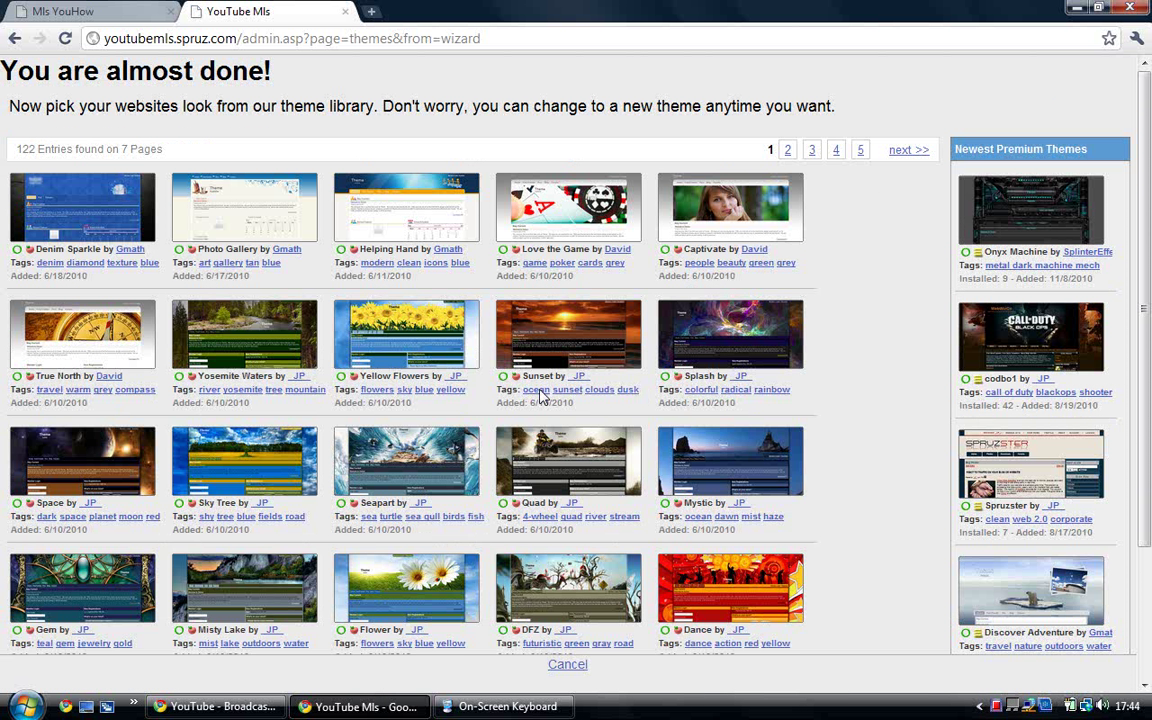
pyautogui.moveTo(568, 334)
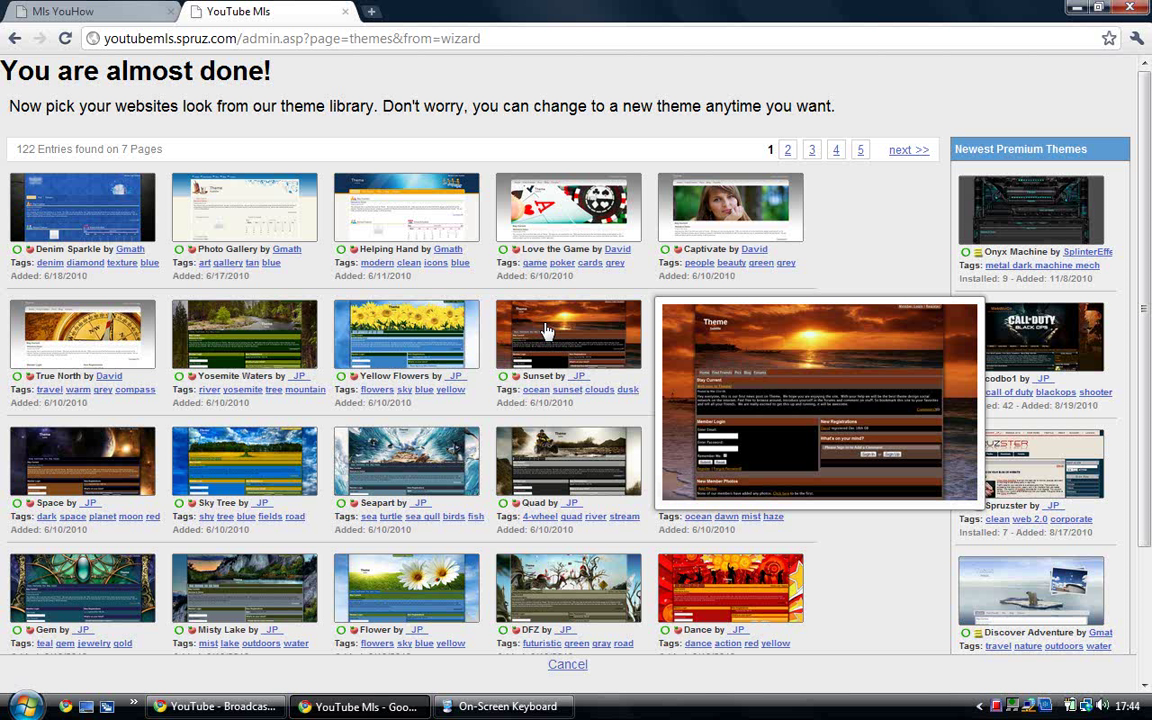
pyautogui.click(590, 337)
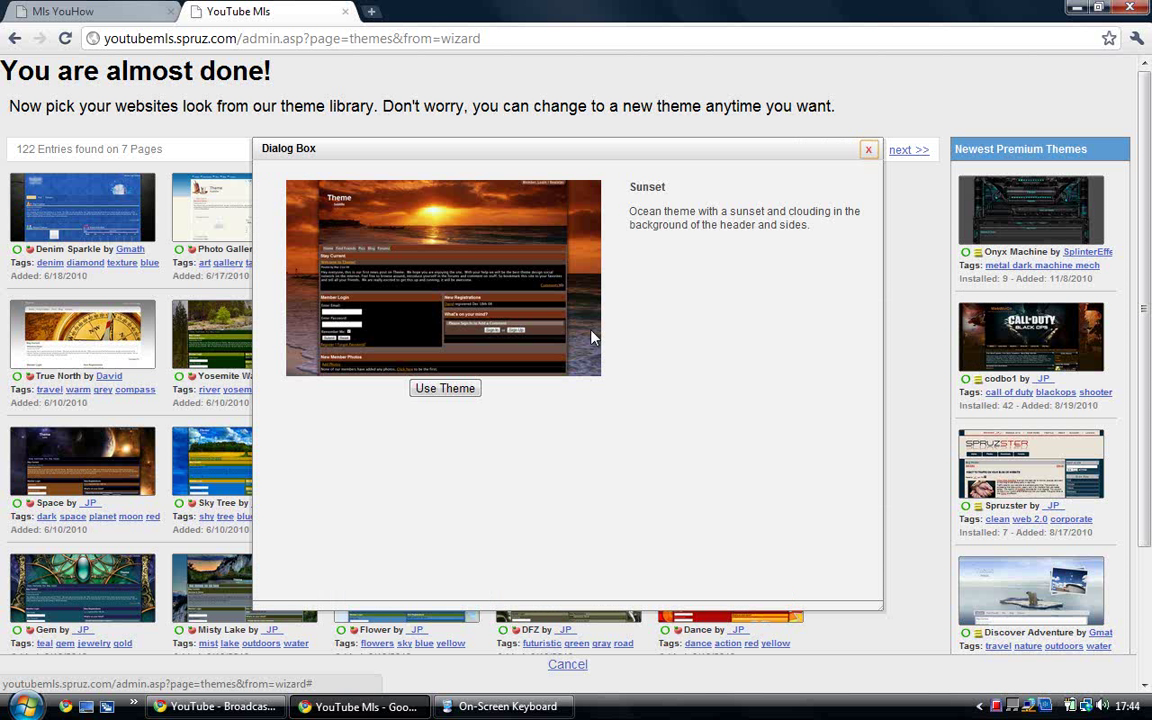
pyautogui.click(440, 388)
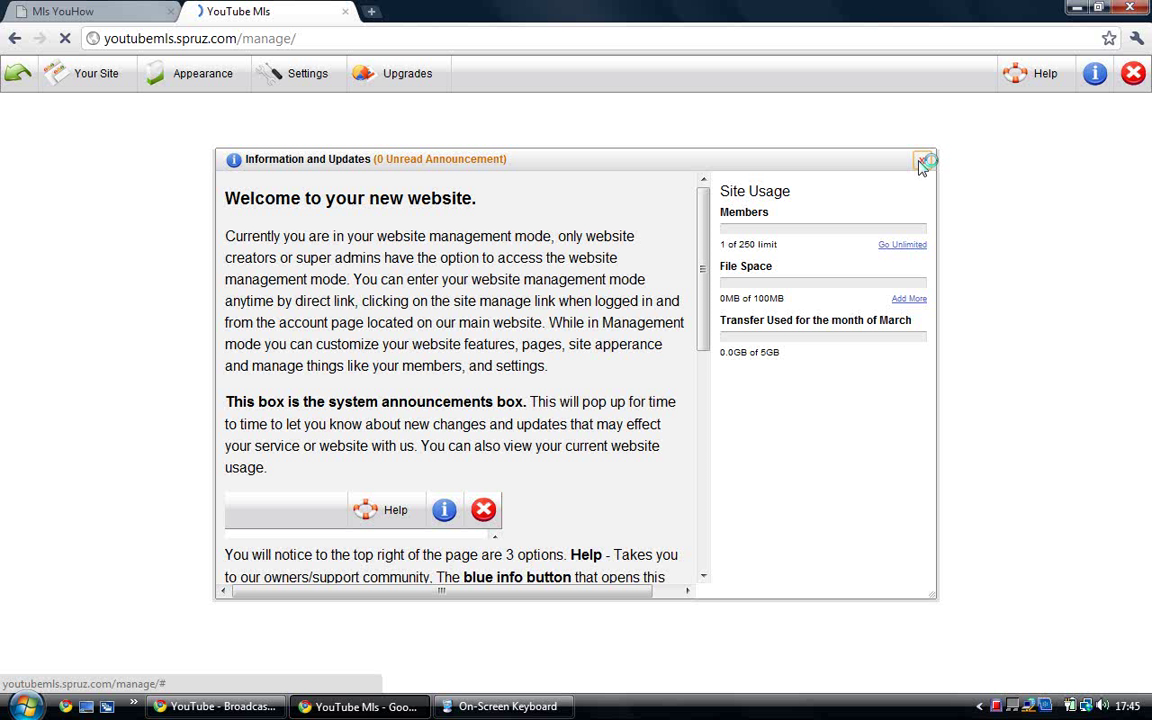
# Close the Information and Updates welcome panel and log out of YouTube Mls.
pyautogui.click(921, 162)
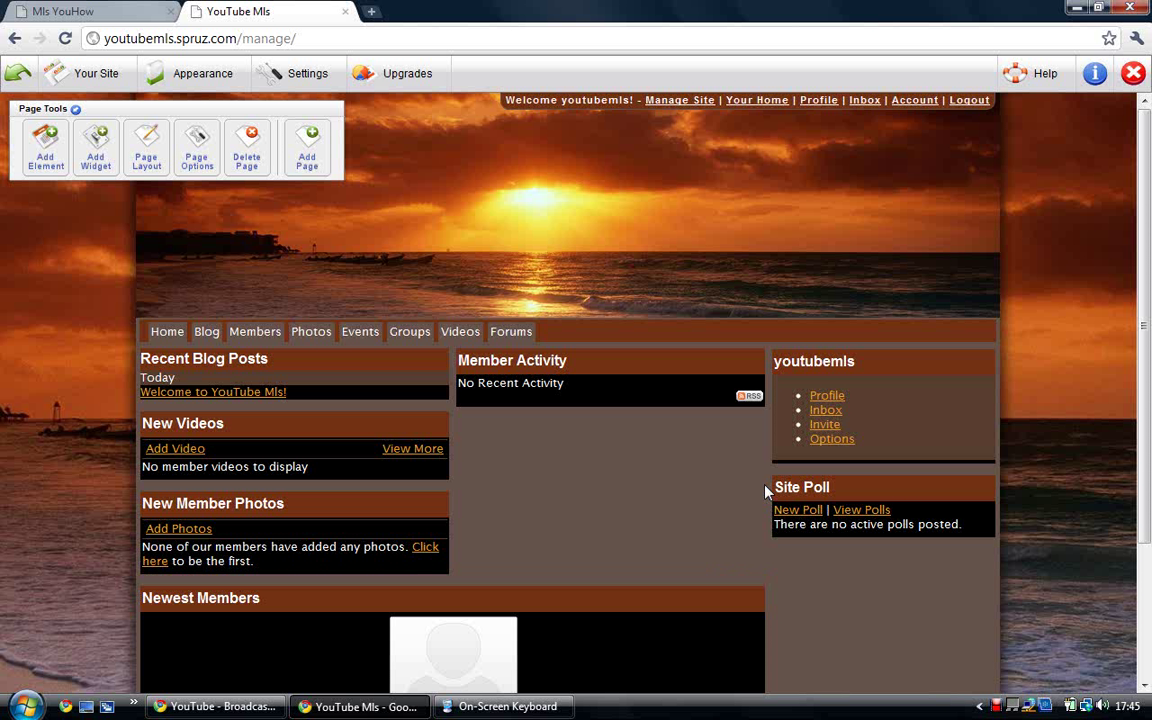
pyautogui.click(957, 102)
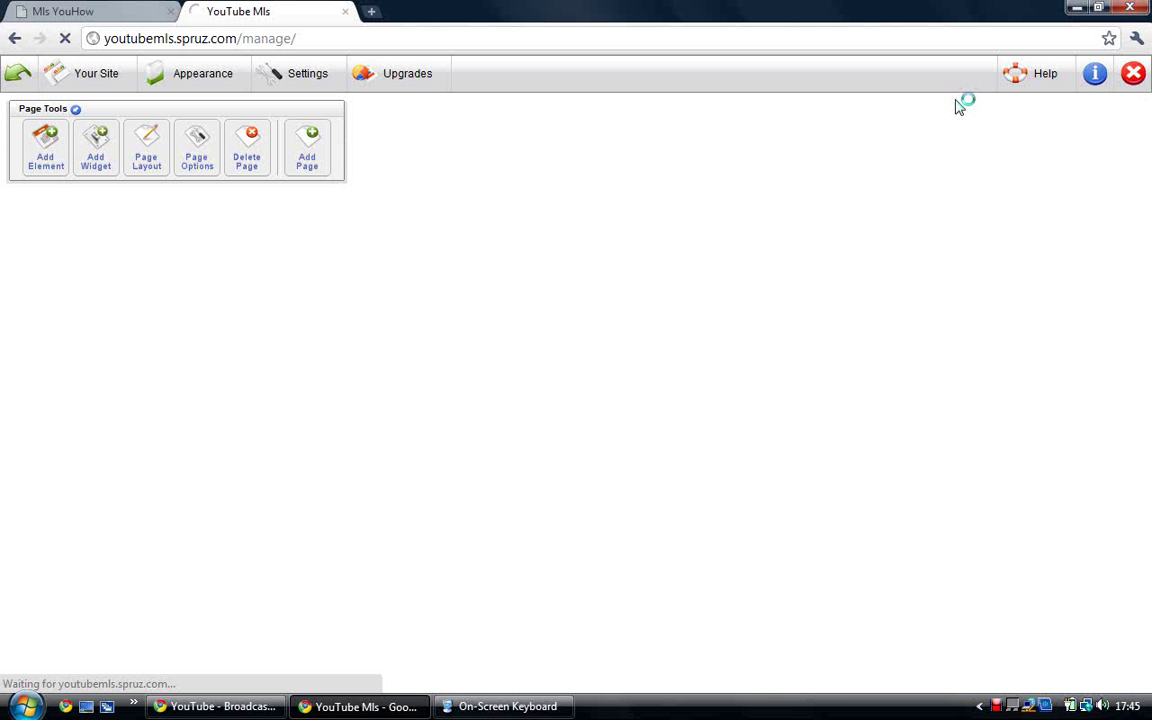